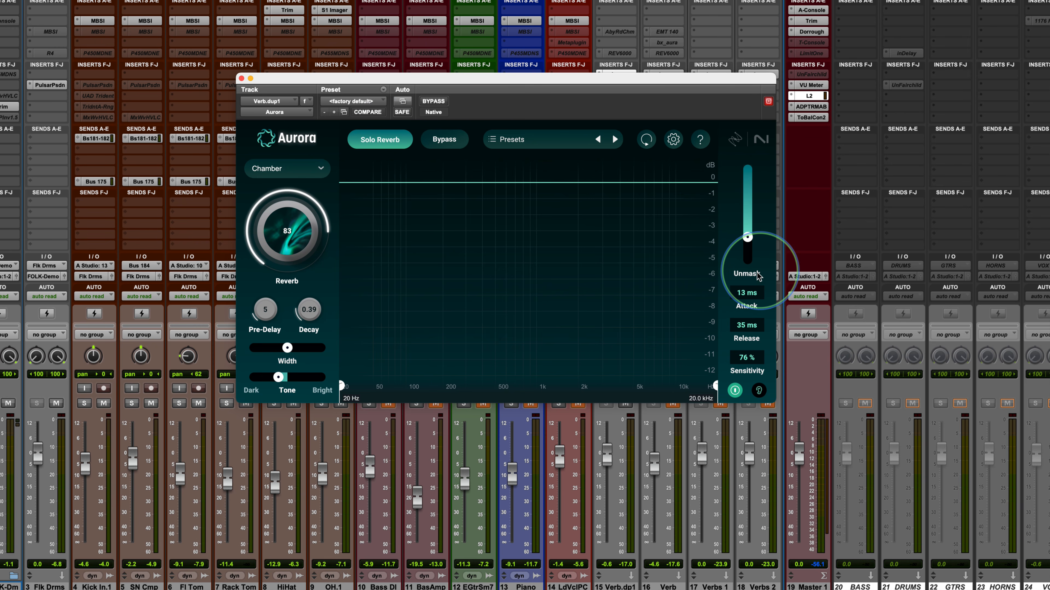
Step: Choose the Room reverb type and set the Reverb amount to 74, with Solo Reverb off during the adjustment and on again at the end
click(321, 169)
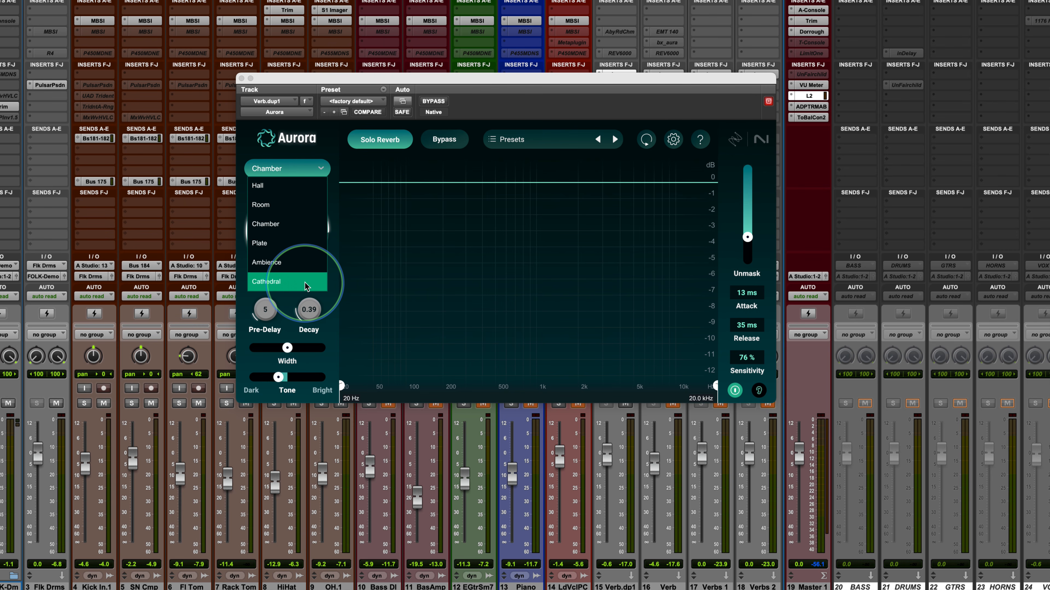
click(300, 207)
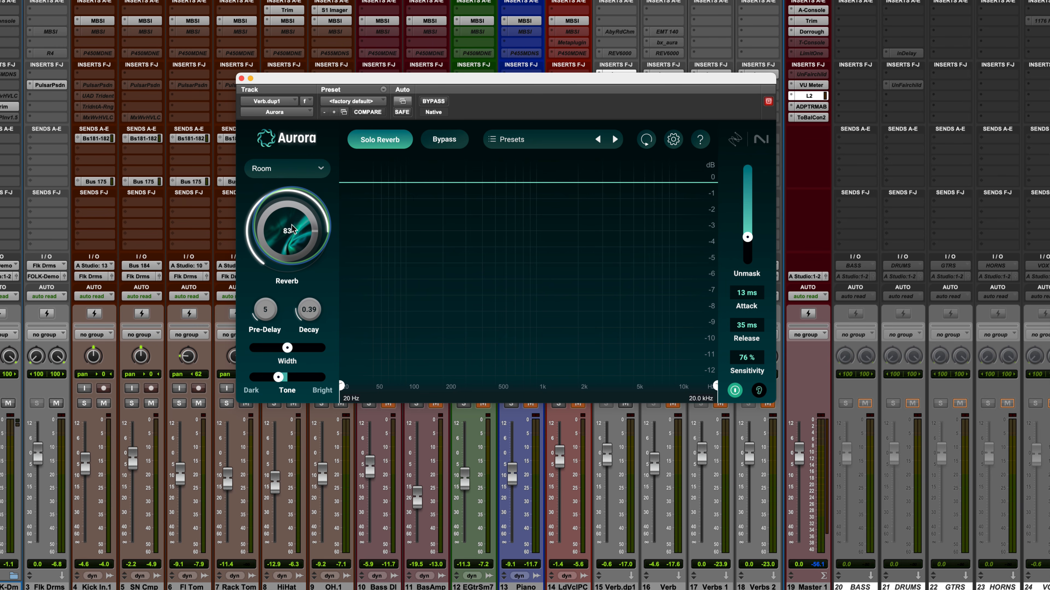
click(380, 143)
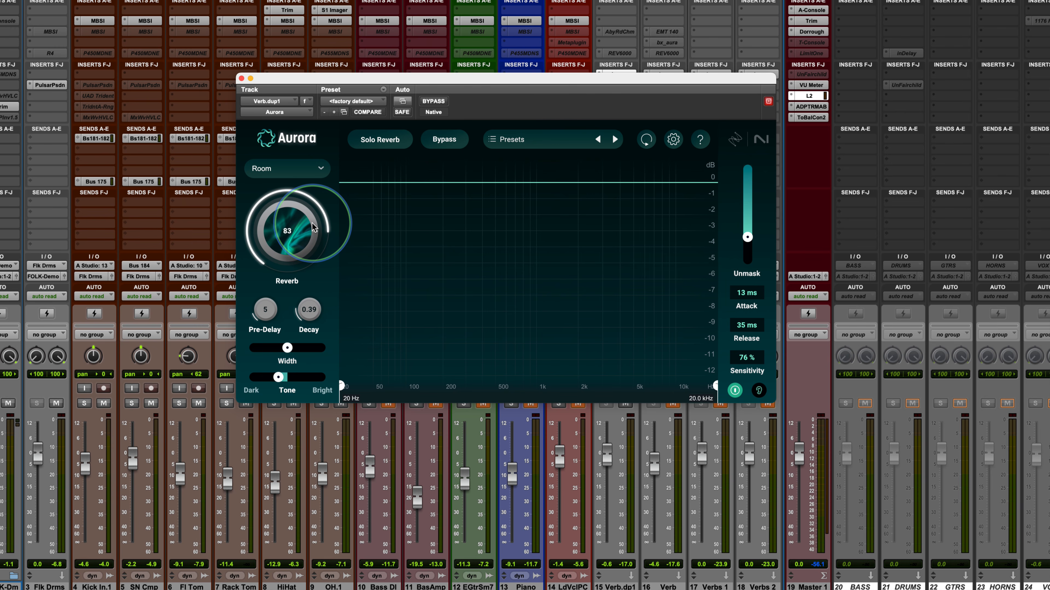
drag(307, 224, 301, 212)
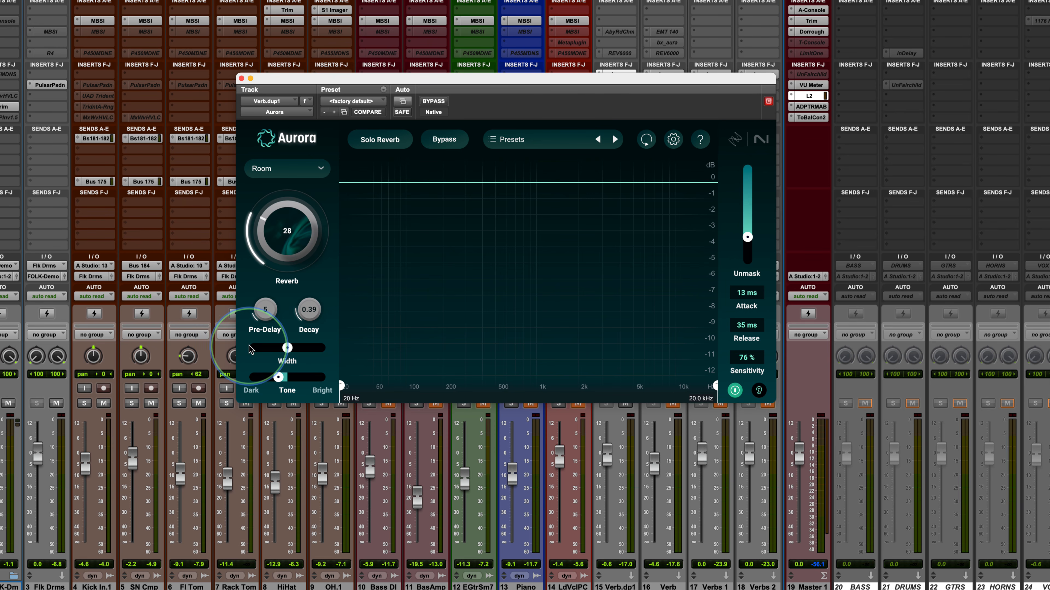
drag(259, 248, 261, 239)
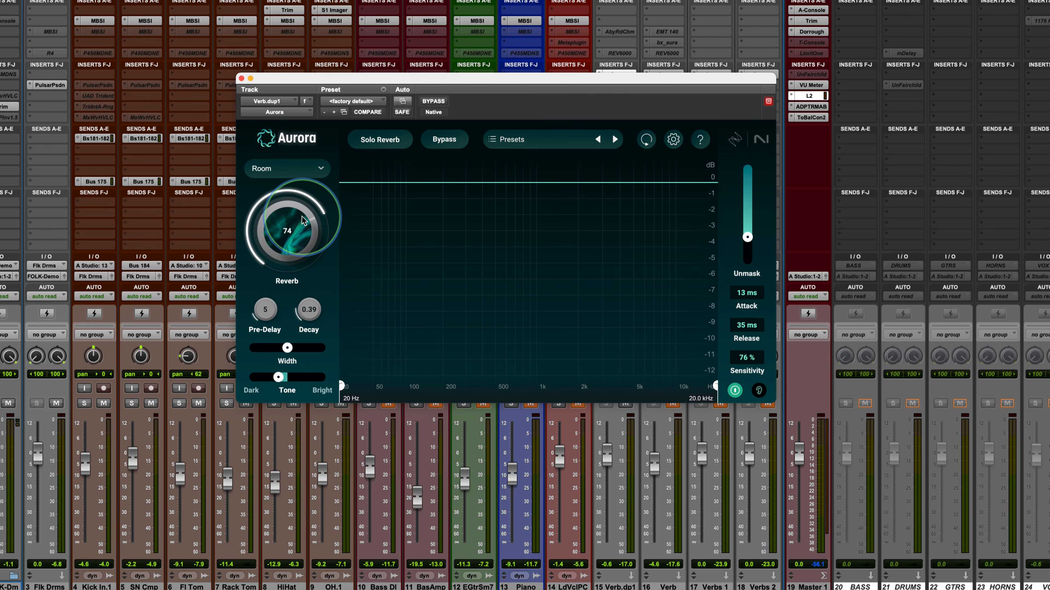
click(377, 137)
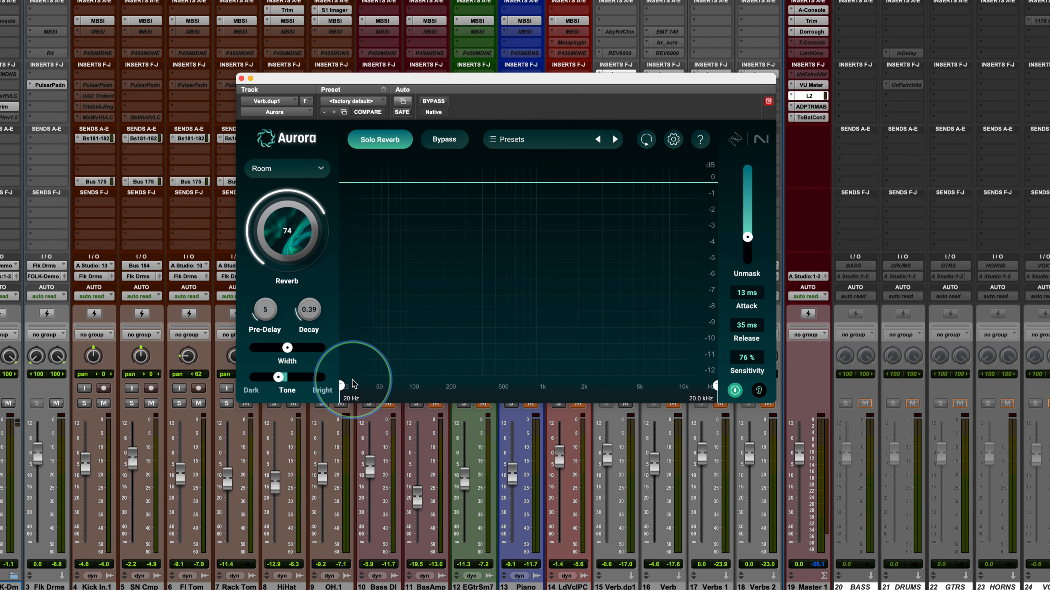
Step: Try the reverb Width at its widest setting, and reset it to normal
mouse_move(287, 348)
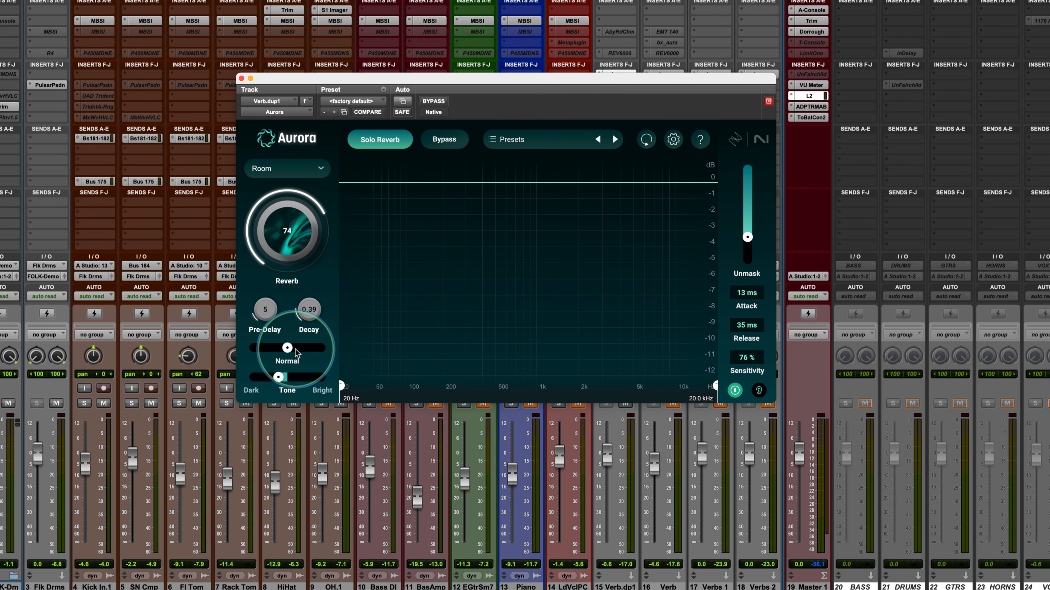
drag(295, 348, 338, 353)
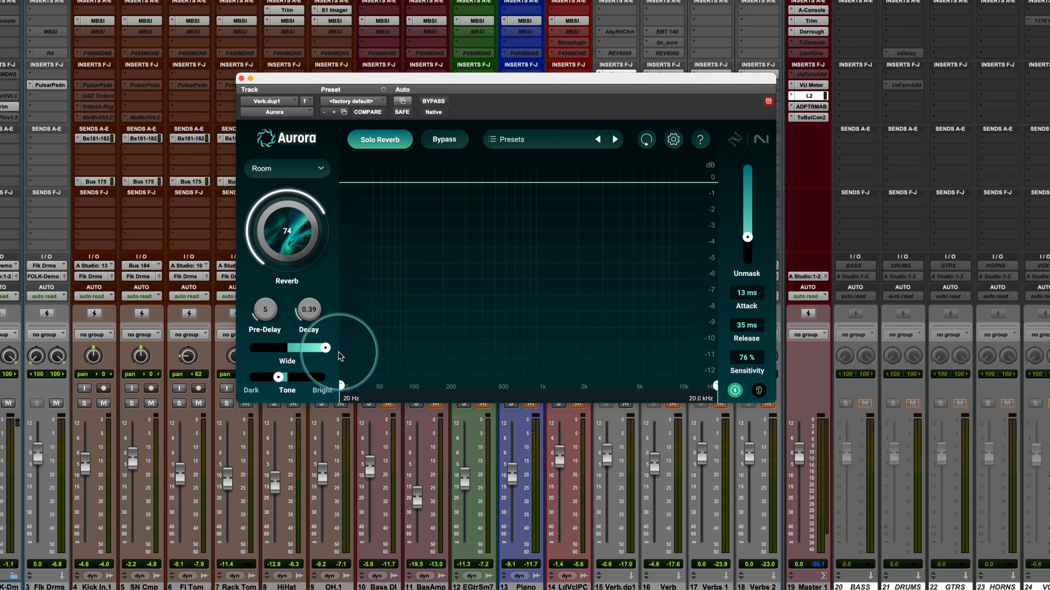
double_click(325, 348)
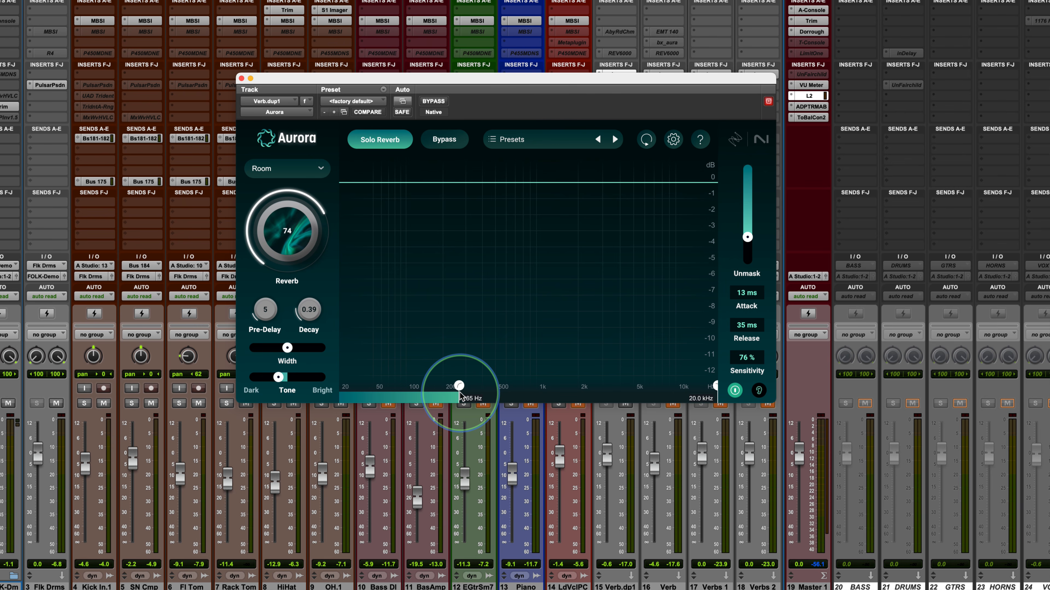
Step: Set the upper frequency limit of the unmasking display to 19.9 kHz, and view and close Aurora's options
mouse_move(716, 385)
mouse_down()
mouse_move(627, 390)
mouse_move(714, 386)
mouse_up()
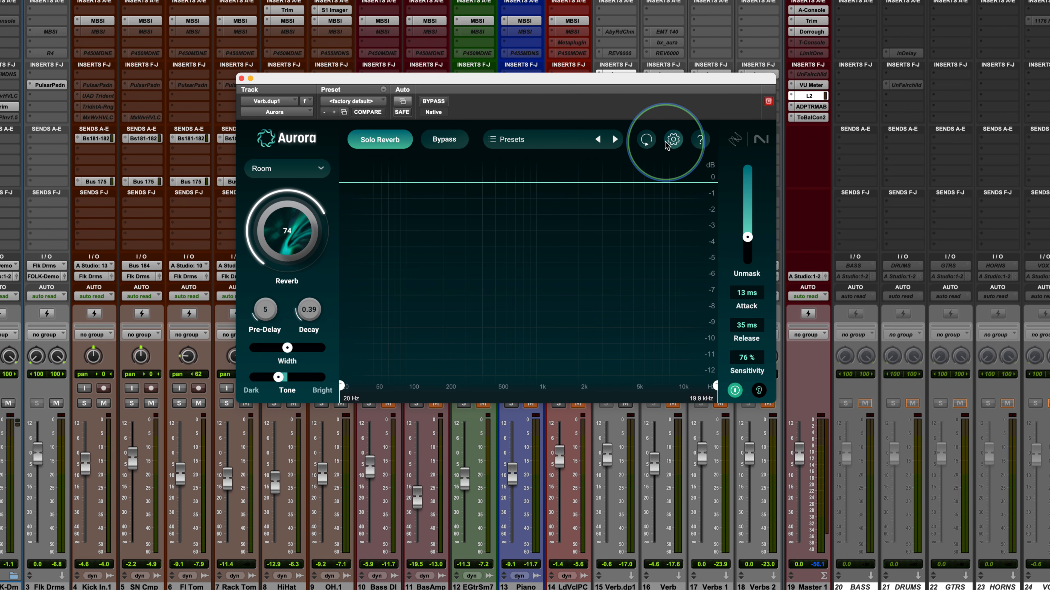
click(673, 139)
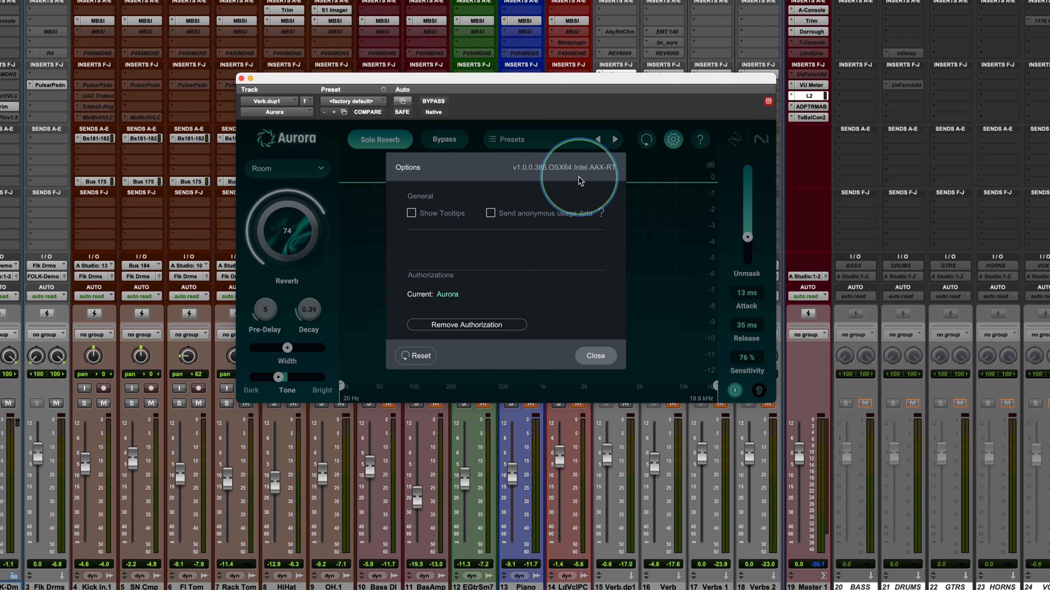
click(592, 355)
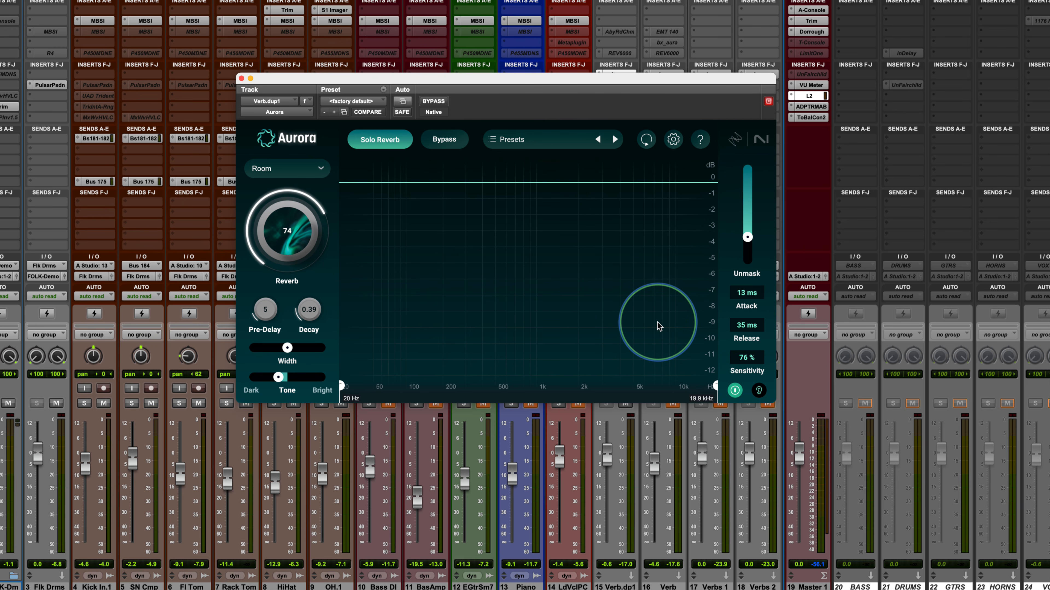
Step: Set the unmasking Sensitivity to 48 %, after trying it at 100 %
mouse_move(750, 258)
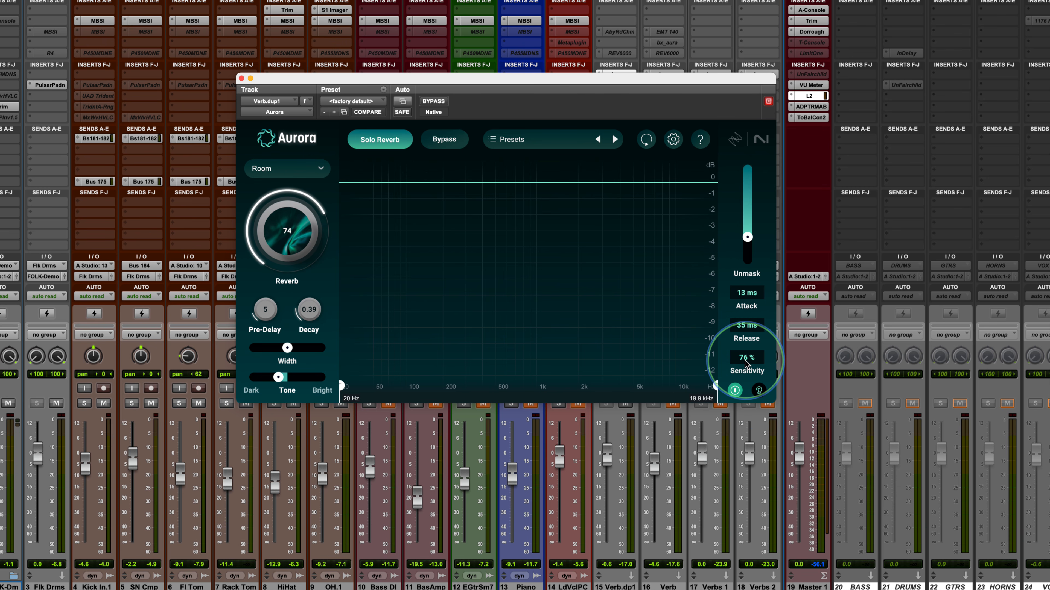
drag(738, 362, 743, 298)
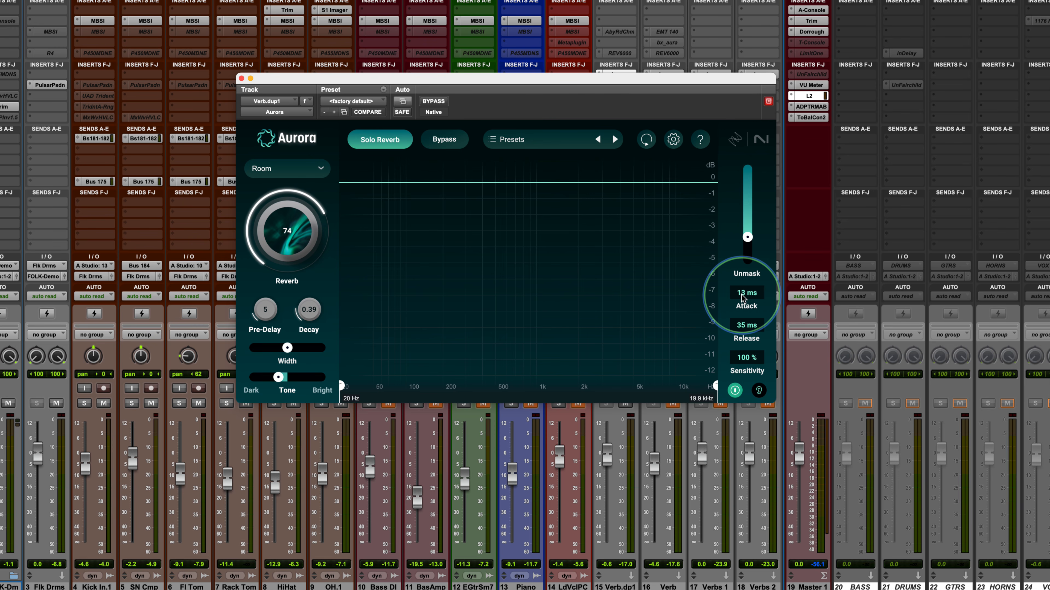
drag(742, 298, 742, 377)
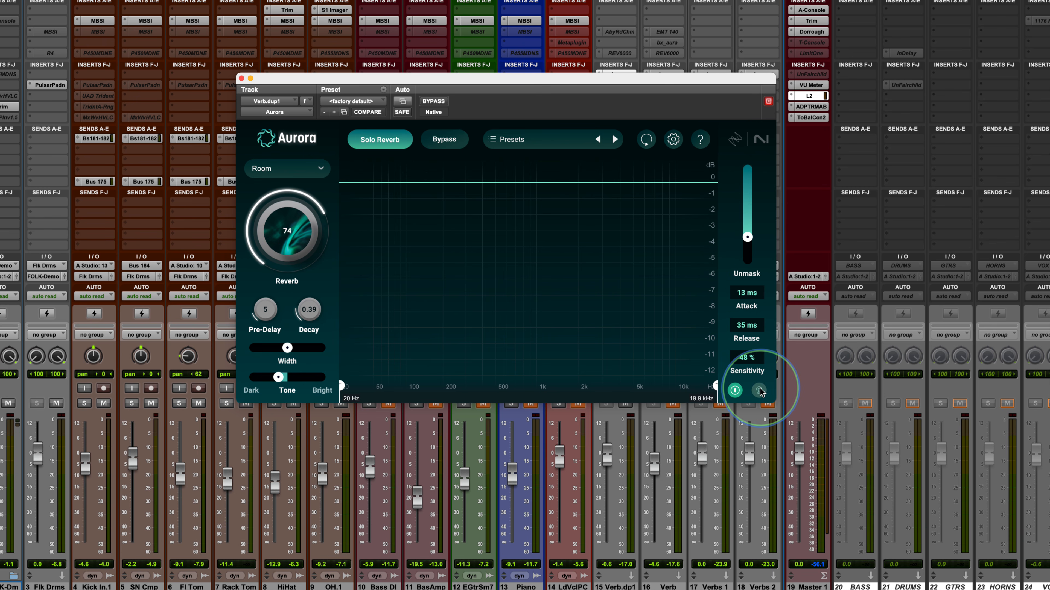
Step: Toggle the unmasking processing off and on twice
click(735, 390)
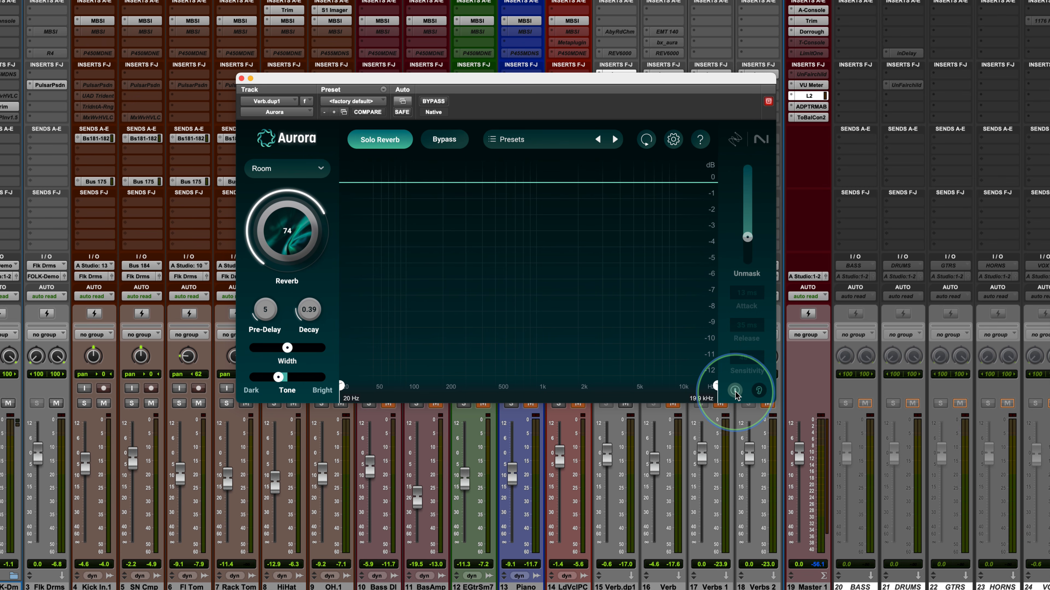
click(735, 391)
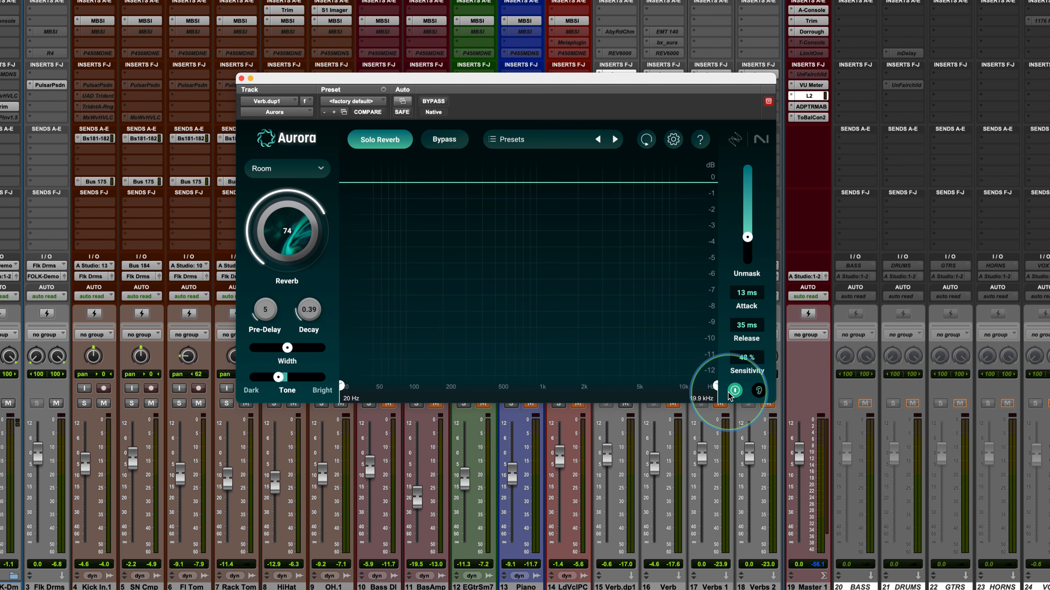
click(734, 390)
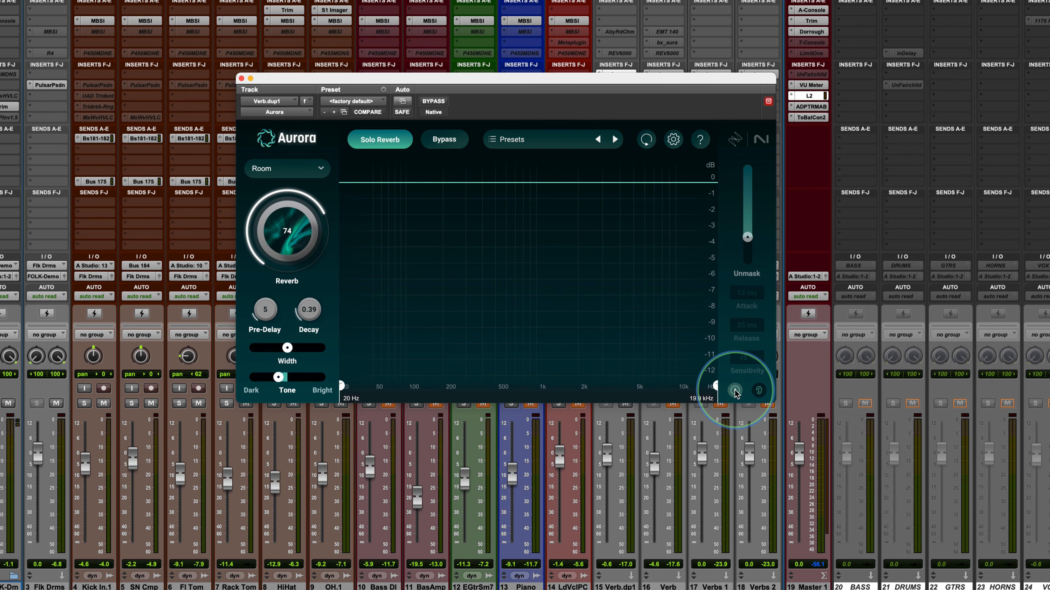
click(735, 390)
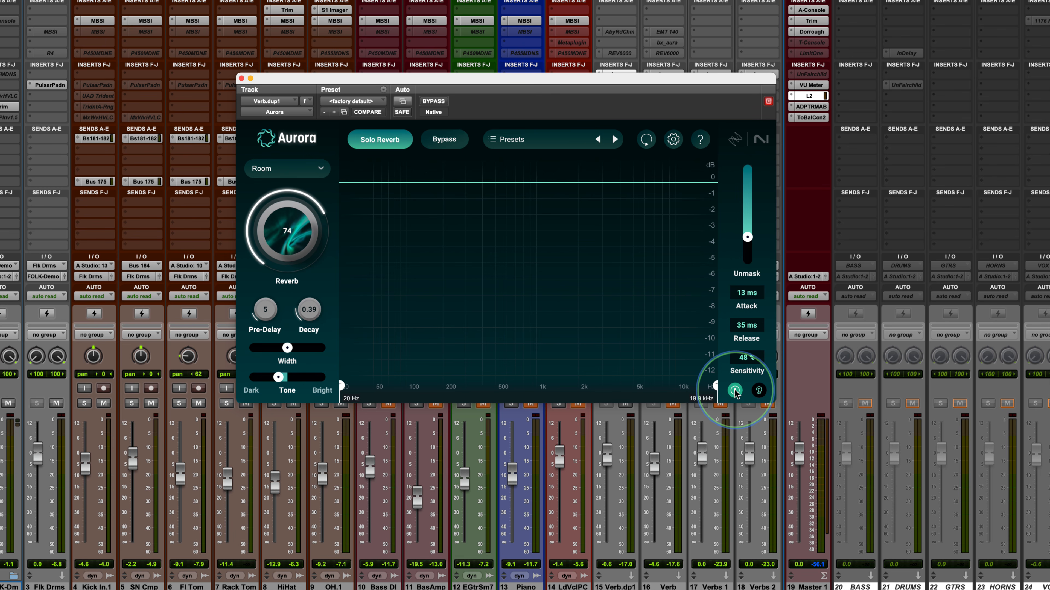
Step: Choose the Hall reverb type and set its Decay to 0.56 seconds
click(311, 176)
click(287, 183)
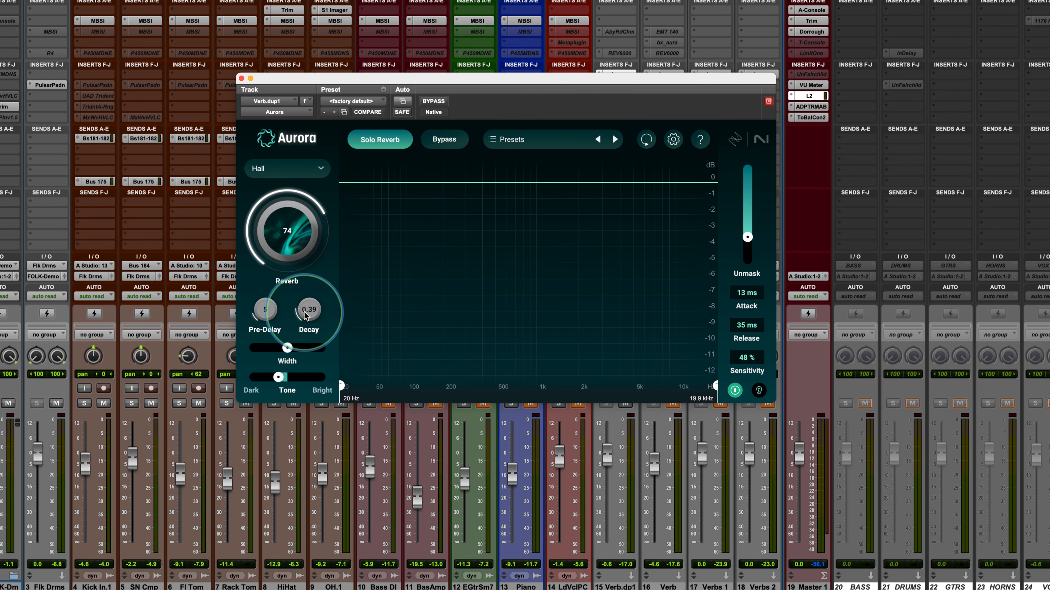
drag(305, 315, 305, 301)
Step: Play the session, raise the Verb.dup1 channel fader to -0.1 dB, and switch the unmasking processing off
key(space)
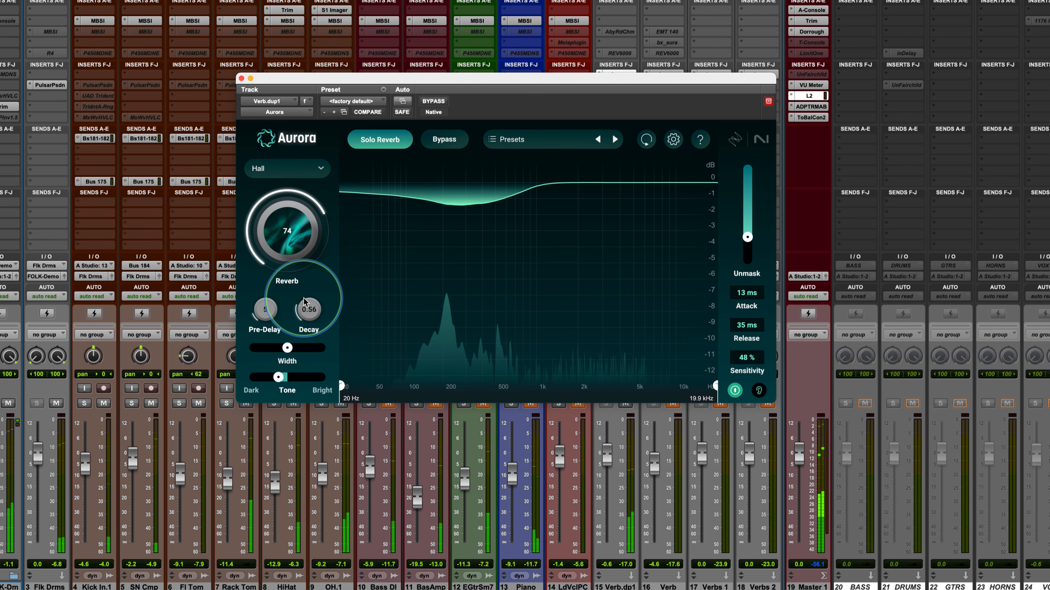
drag(608, 456, 606, 455)
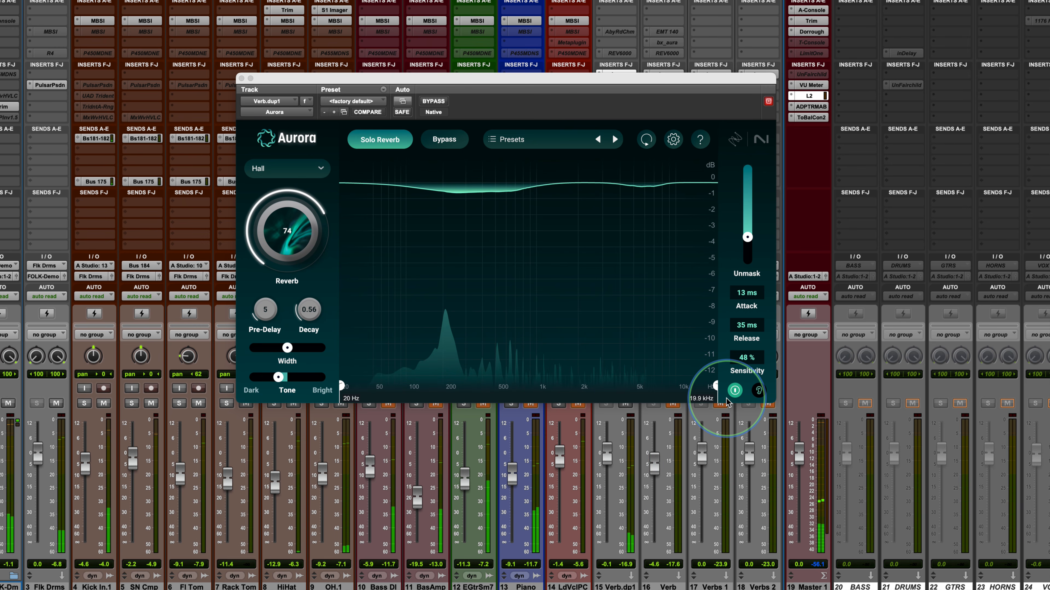
click(734, 391)
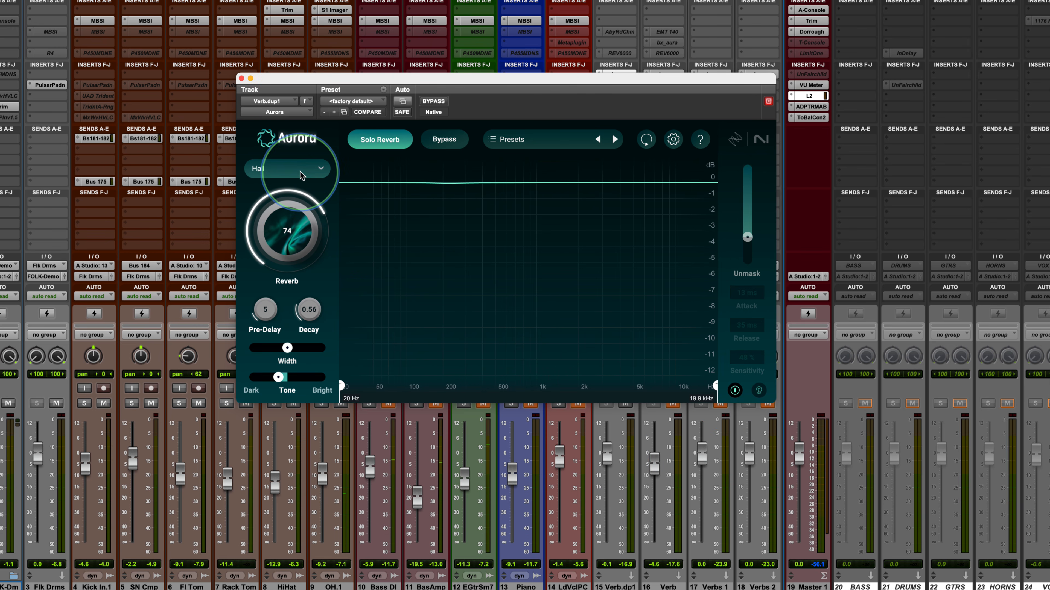
Step: Play the session with Hall at a Reverb amount of 75, and switch to the Room type with the Reverb amount at 80
key(space)
mouse_move(288, 233)
mouse_down()
mouse_move(288, 219)
mouse_move(287, 234)
mouse_up()
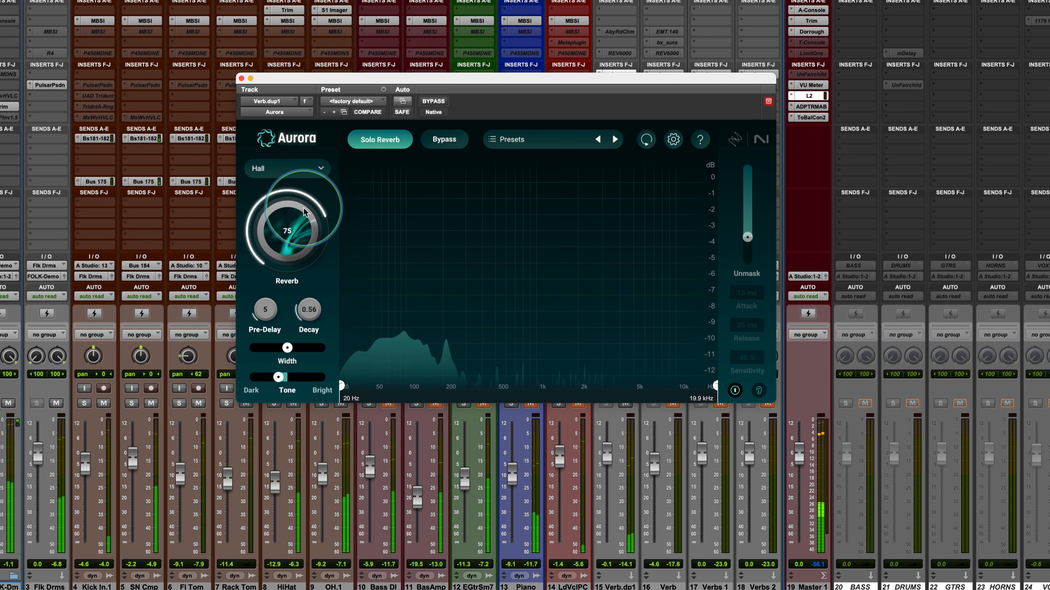
click(289, 169)
click(290, 204)
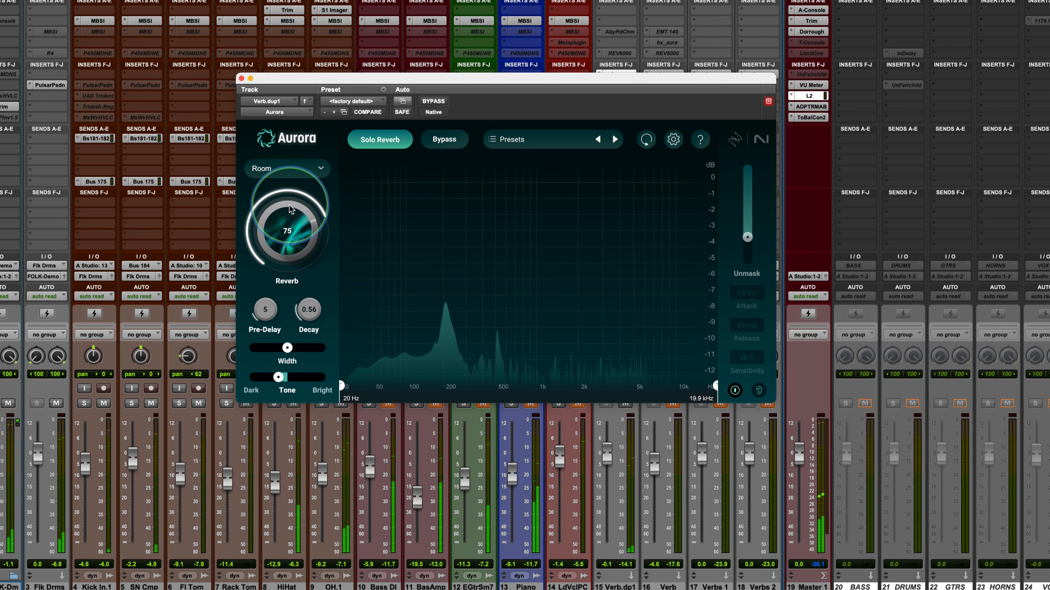
drag(289, 205, 283, 227)
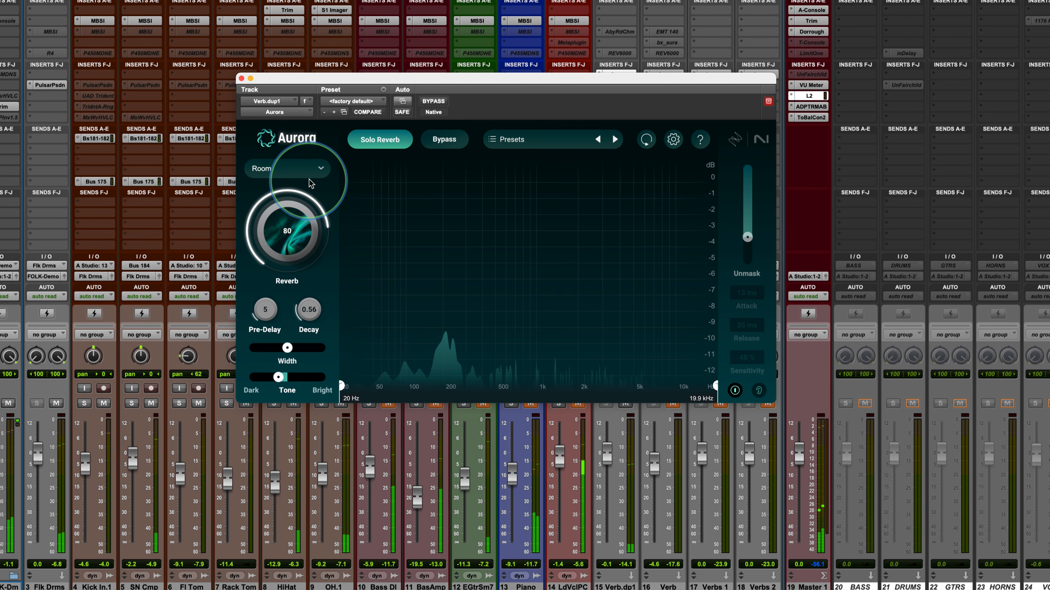
Step: Audition the Chamber reverb type with the Reverb amount set to 74
click(319, 170)
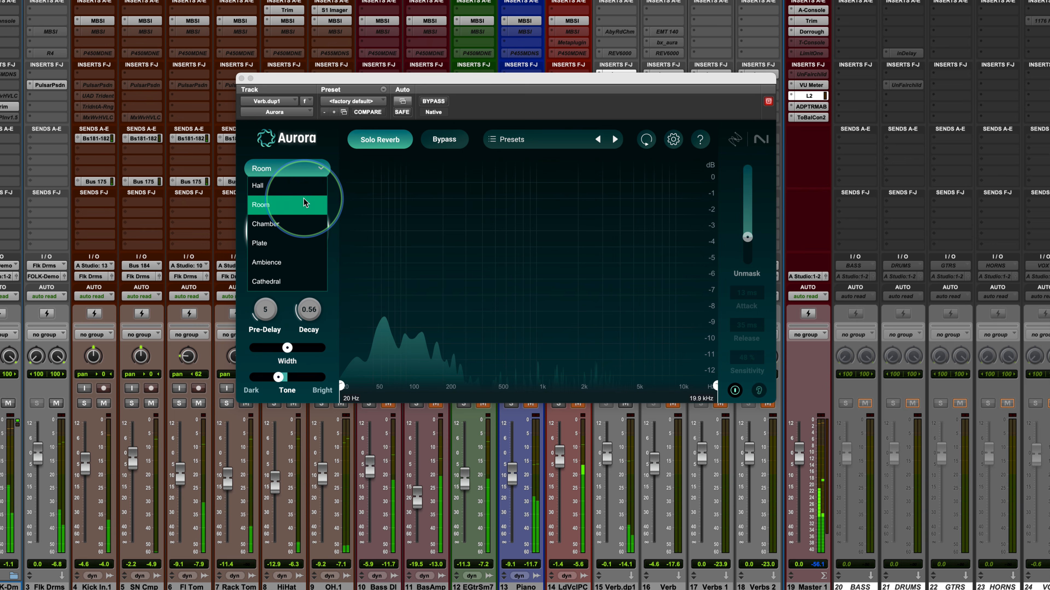
click(283, 226)
drag(282, 227, 284, 251)
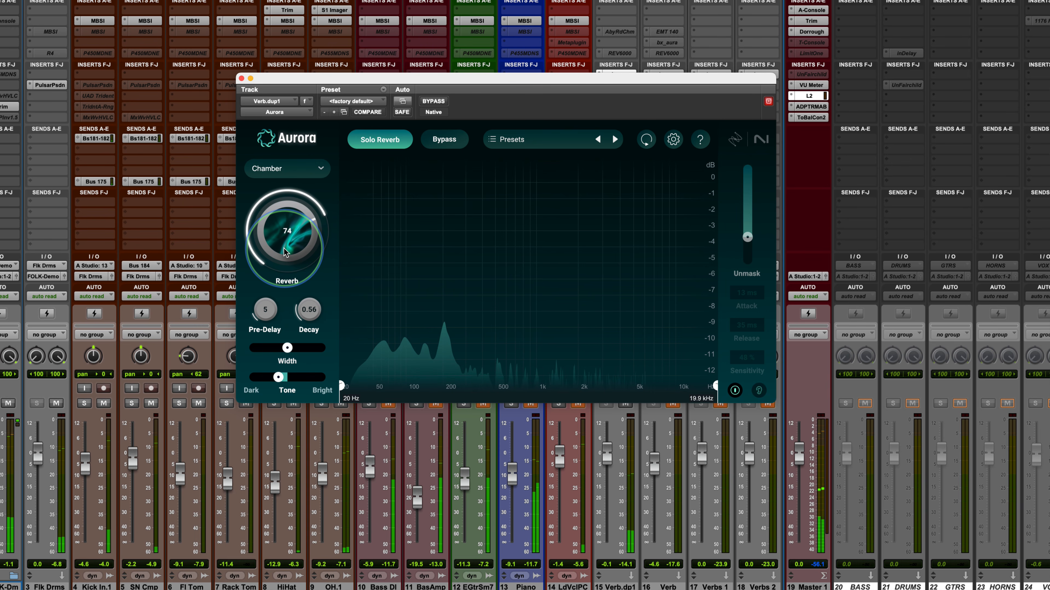
Step: Audition the Plate reverb type with the Reverb amount at 85 and the Decay at 0.78 seconds
click(303, 171)
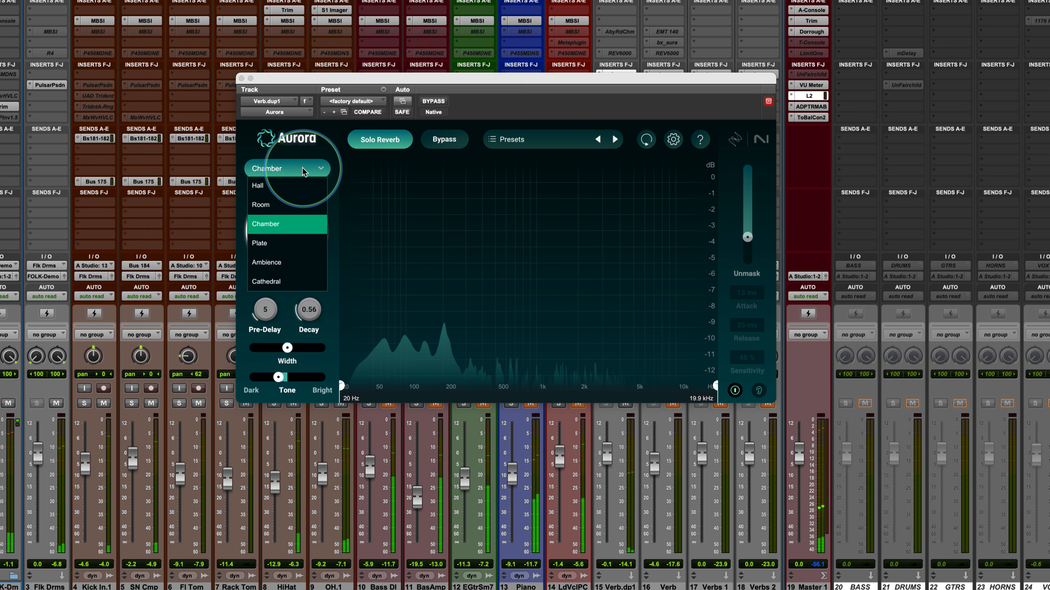
click(279, 247)
drag(279, 247, 282, 206)
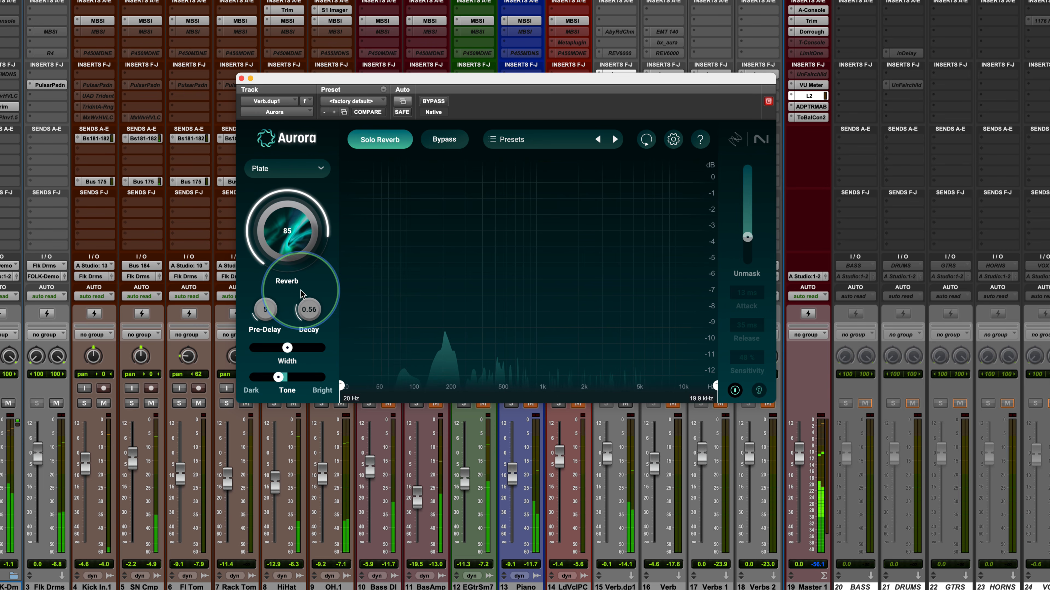
mouse_move(309, 310)
mouse_down()
mouse_move(307, 290)
mouse_move(303, 301)
mouse_up()
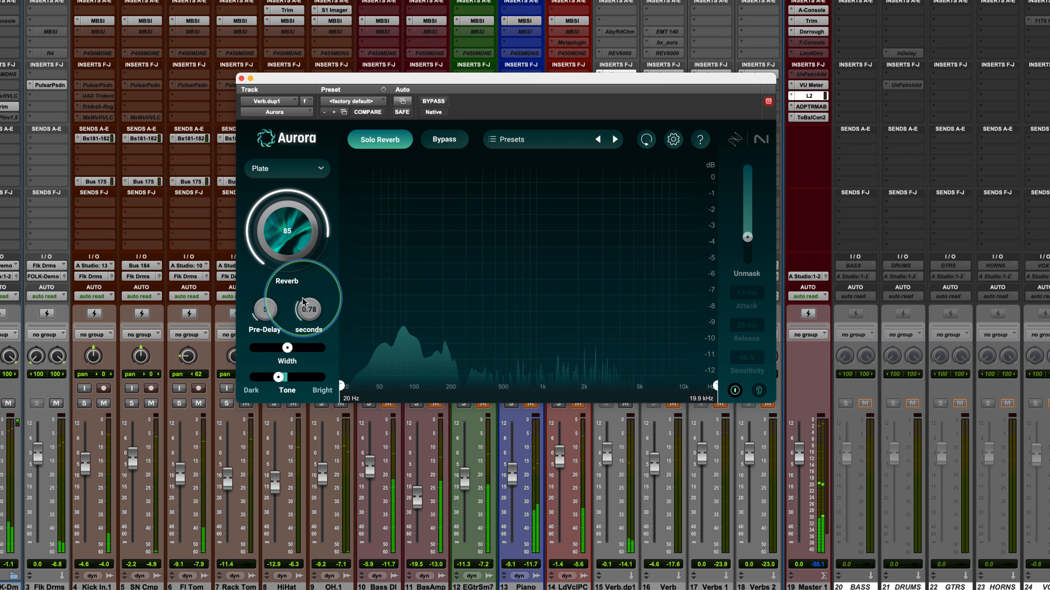
Step: Choose the Ambience reverb type, setting the Reverb amount to 79 and the Decay to about 1.12 seconds
click(289, 168)
click(275, 268)
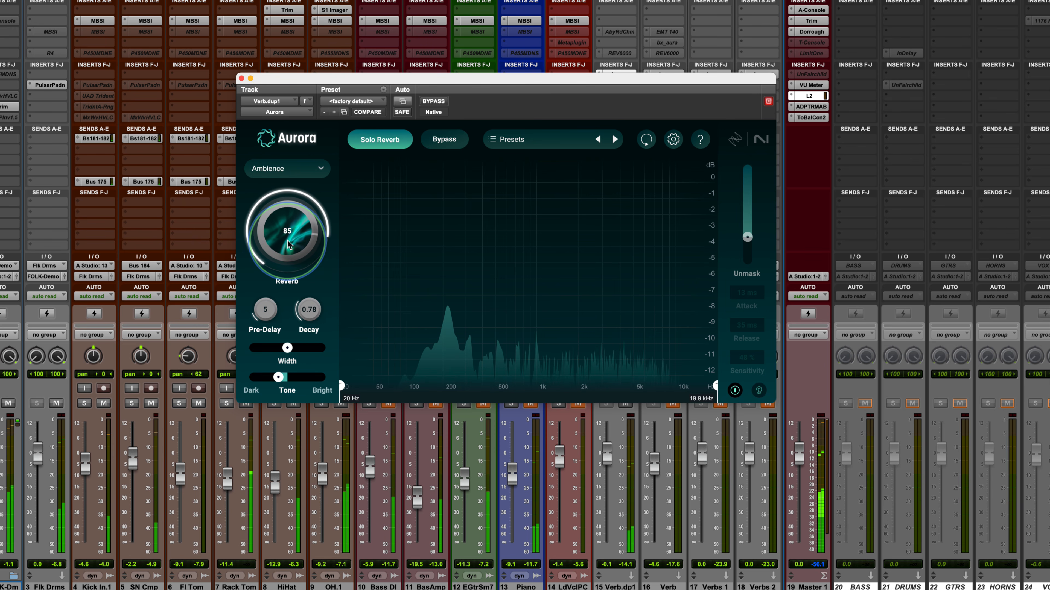
drag(287, 231, 285, 250)
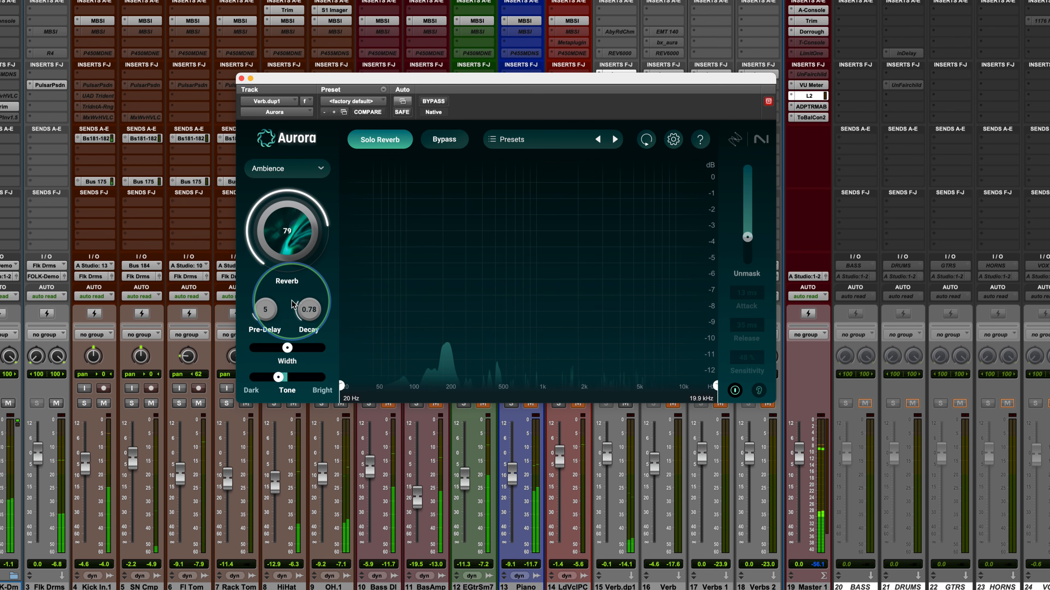
drag(309, 309, 301, 294)
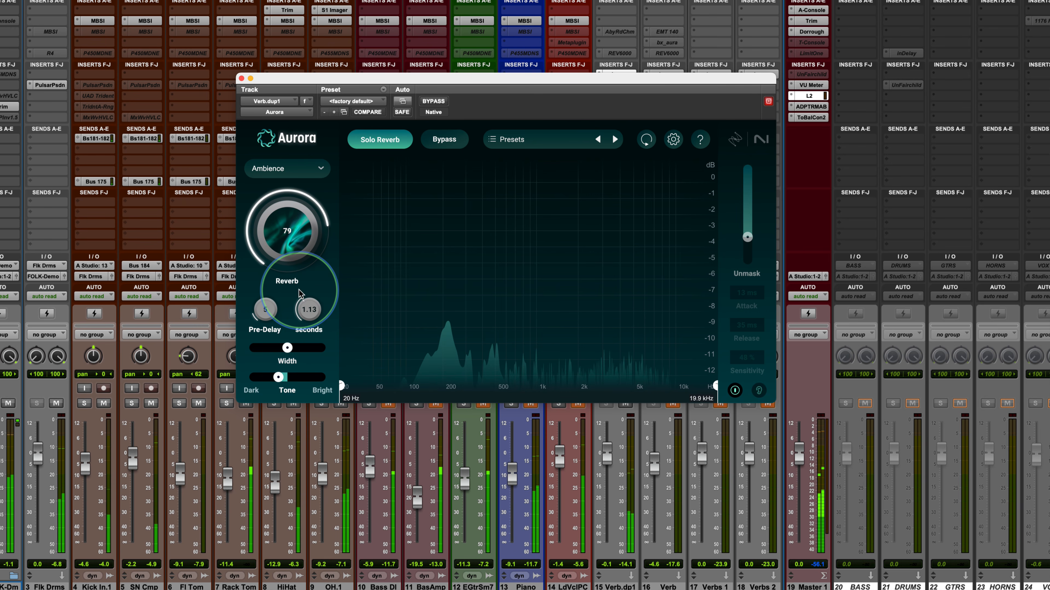
Step: Audition the Cathedral reverb type with the Reverb amount set to 78
click(299, 166)
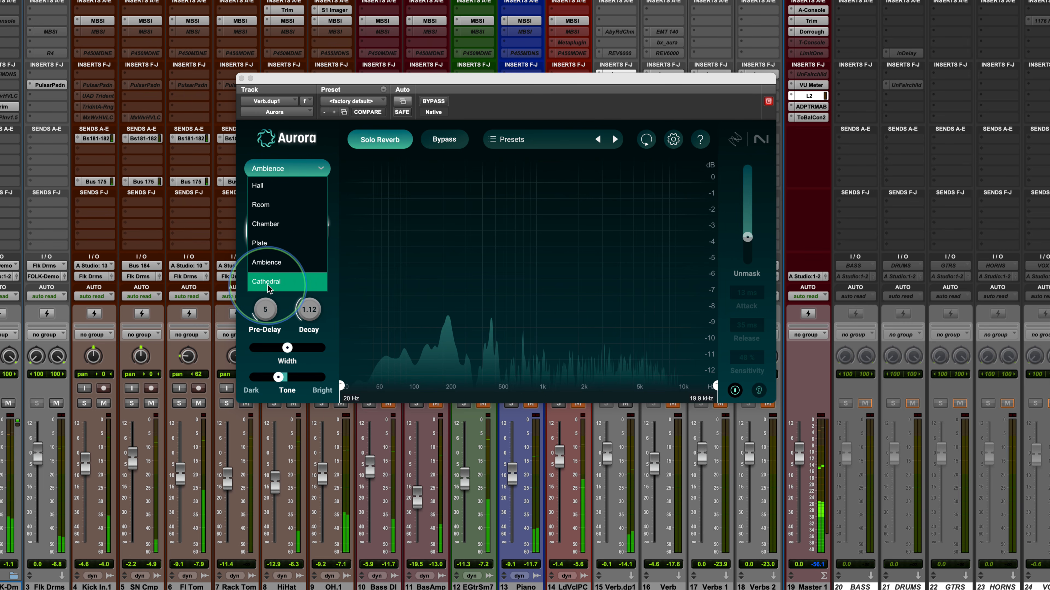
click(279, 282)
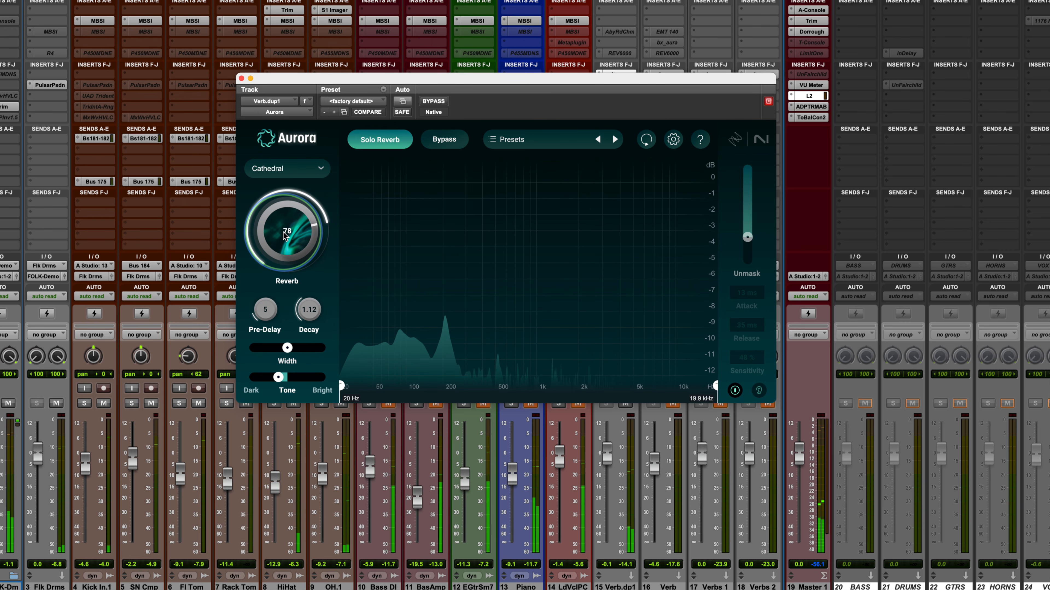
drag(283, 231, 283, 233)
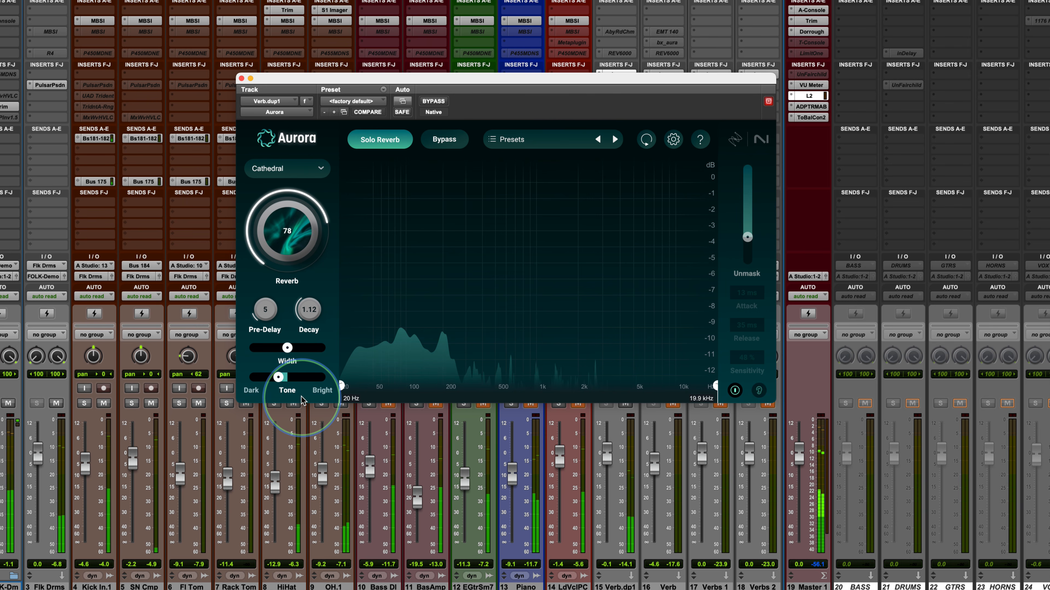
Step: Switch the reverb type to Chamber and start playing the session
click(280, 169)
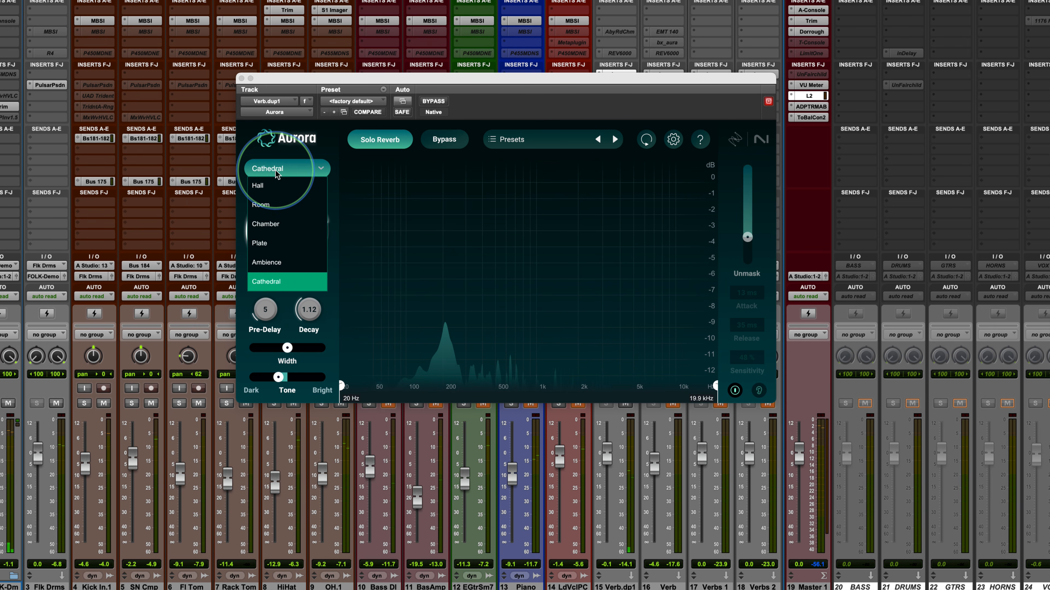
click(273, 232)
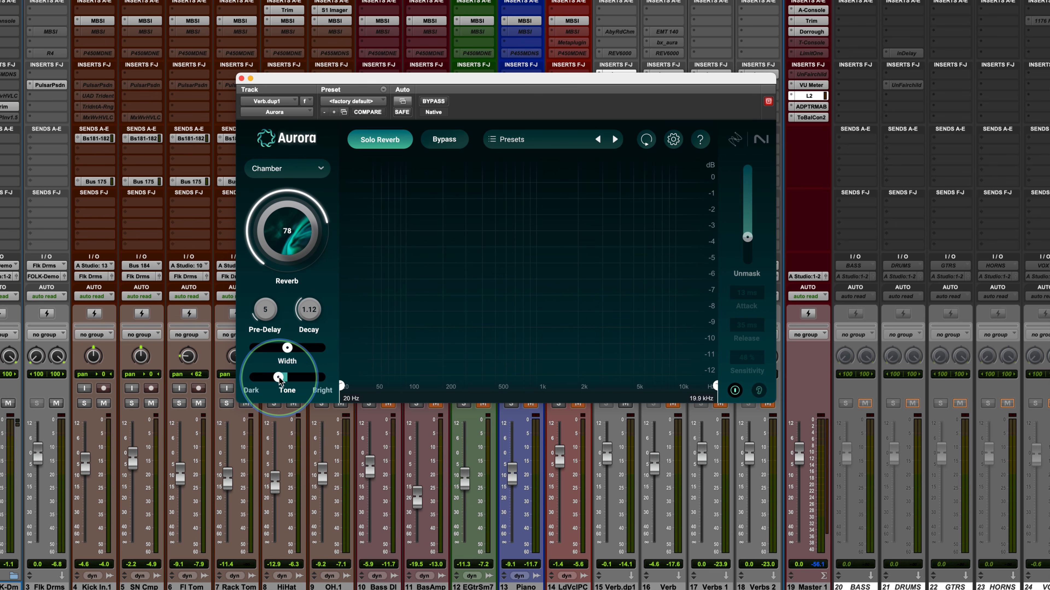
key(space)
Step: Shift the Tone slightly darker, and audition the Width at fully wide before returning it to centre
drag(280, 380, 325, 348)
mouse_move(288, 347)
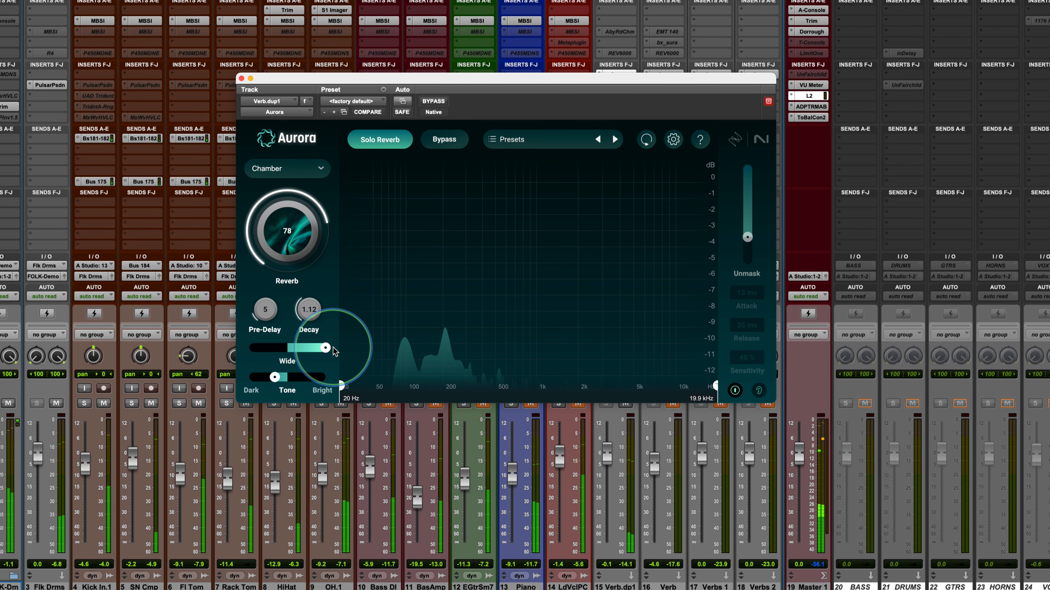
drag(334, 350, 293, 349)
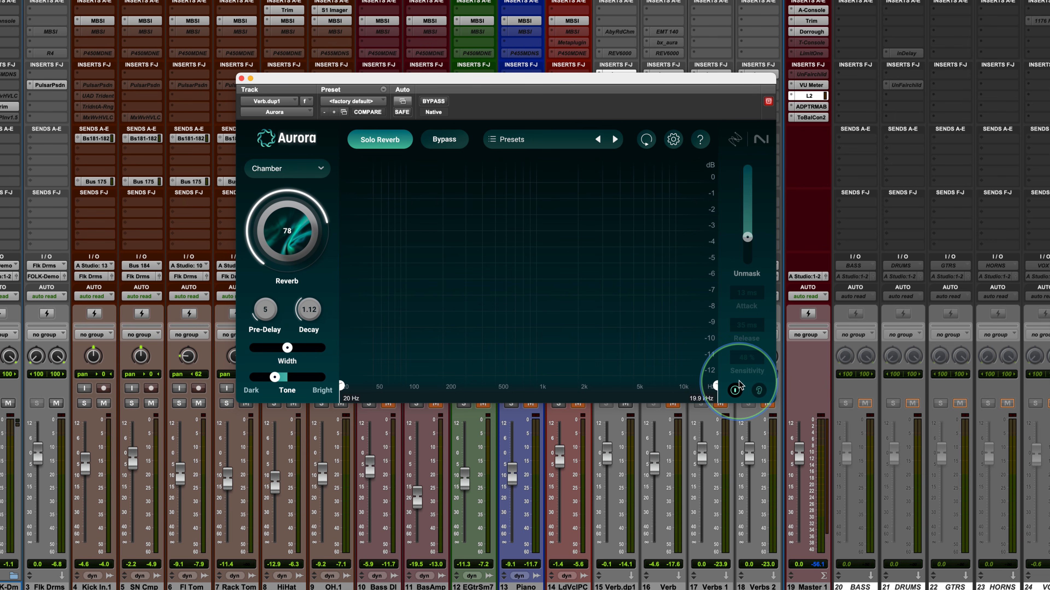
Step: Turn on unmasking and set its Sensitivity to 76% during playback
click(734, 390)
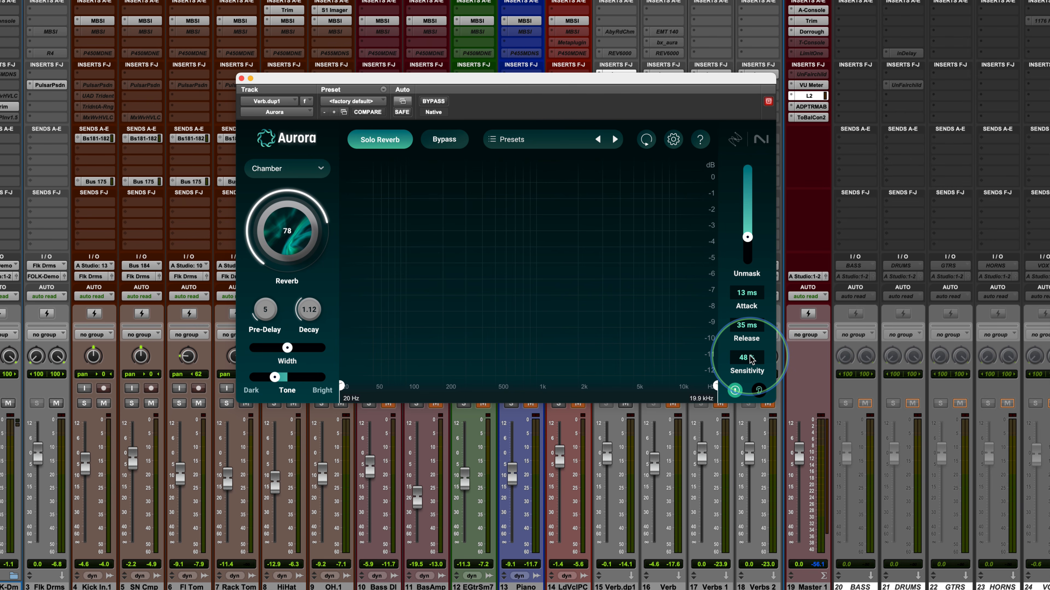
key(space)
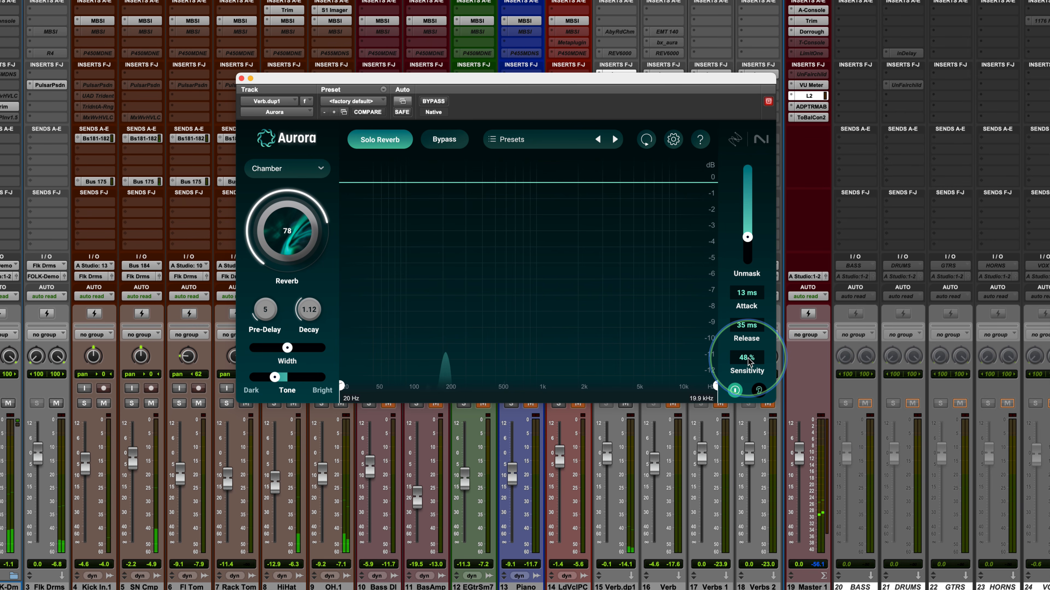
drag(747, 363, 750, 325)
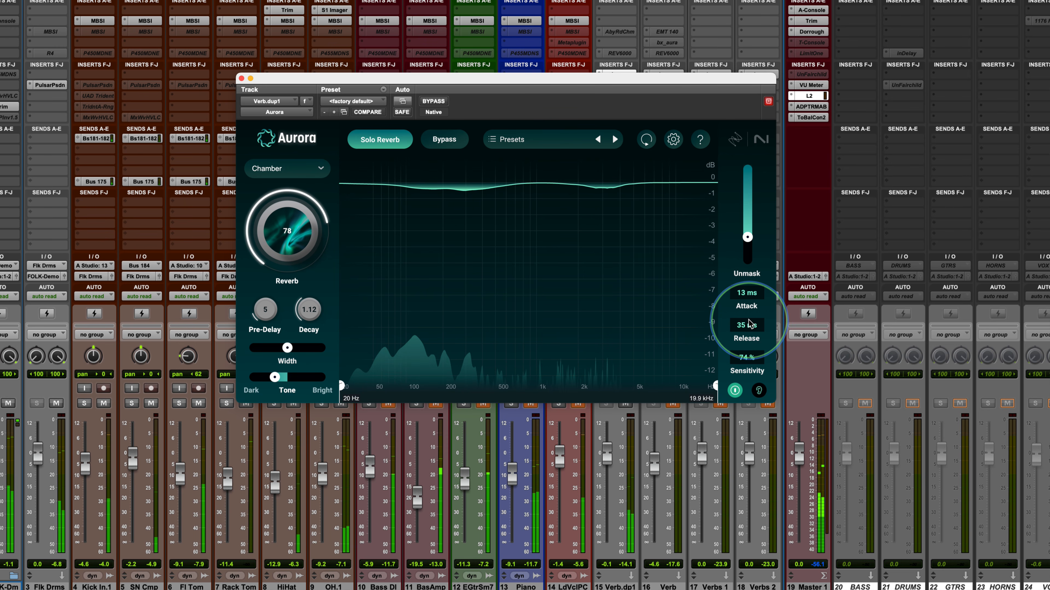
drag(750, 324, 751, 319)
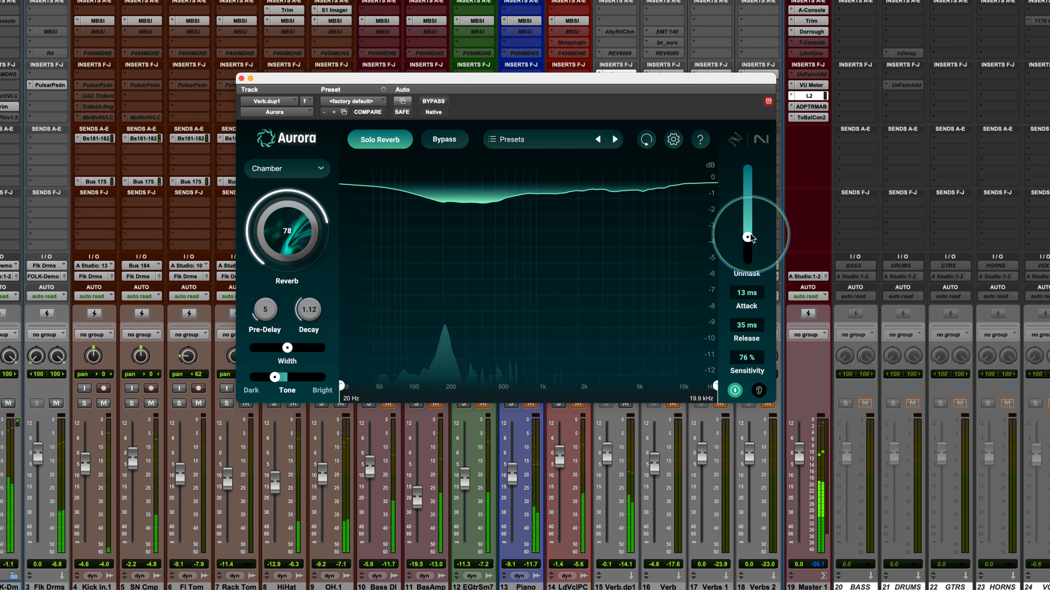
Step: Try the Unmask amount at 28, set it to 48, and compare the sound with the plugin bypassed
drag(747, 236, 748, 226)
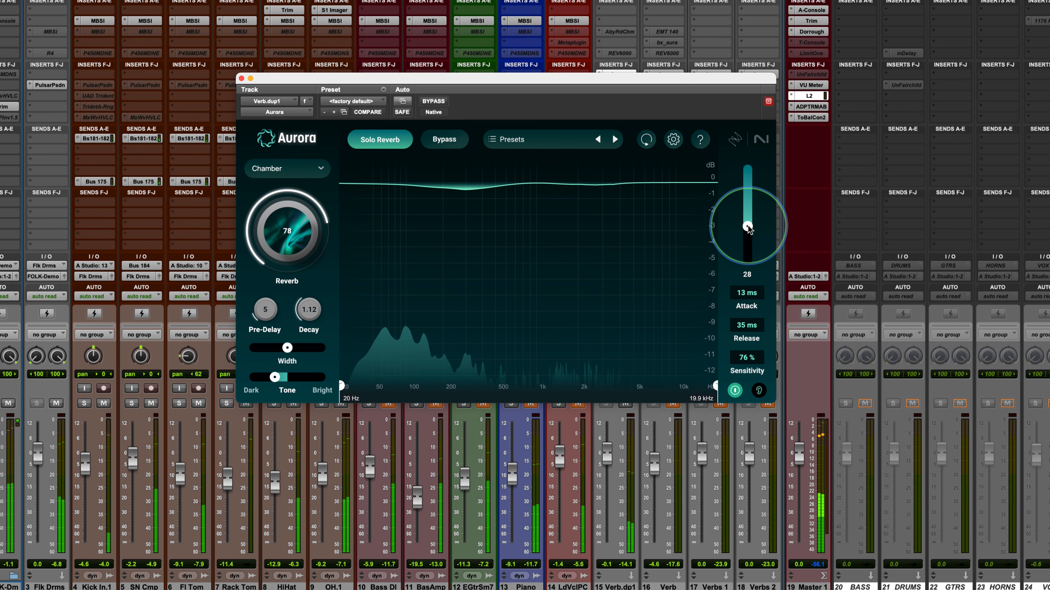
drag(748, 227, 747, 243)
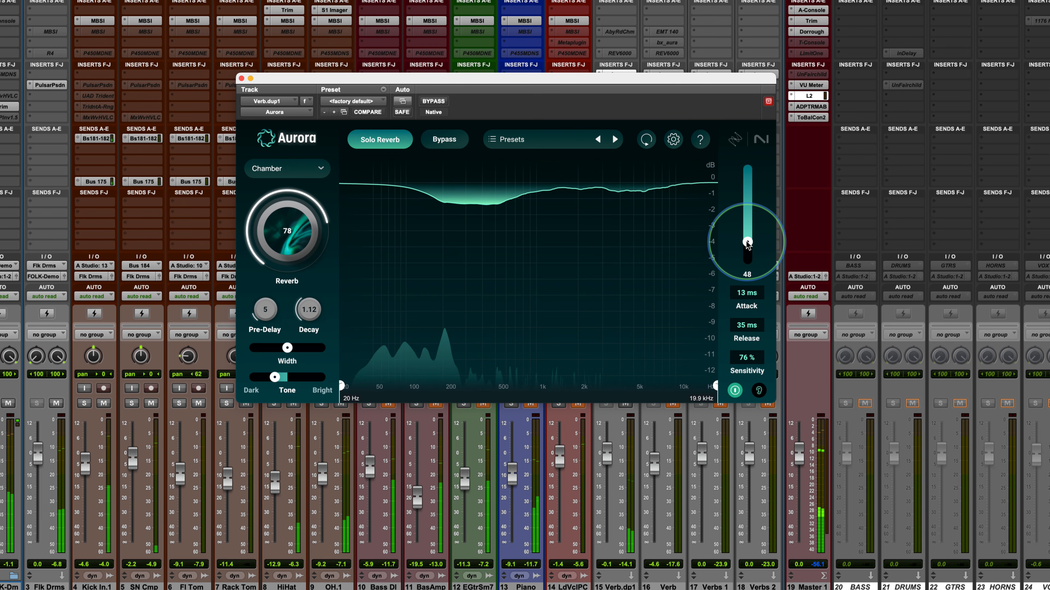
click(432, 103)
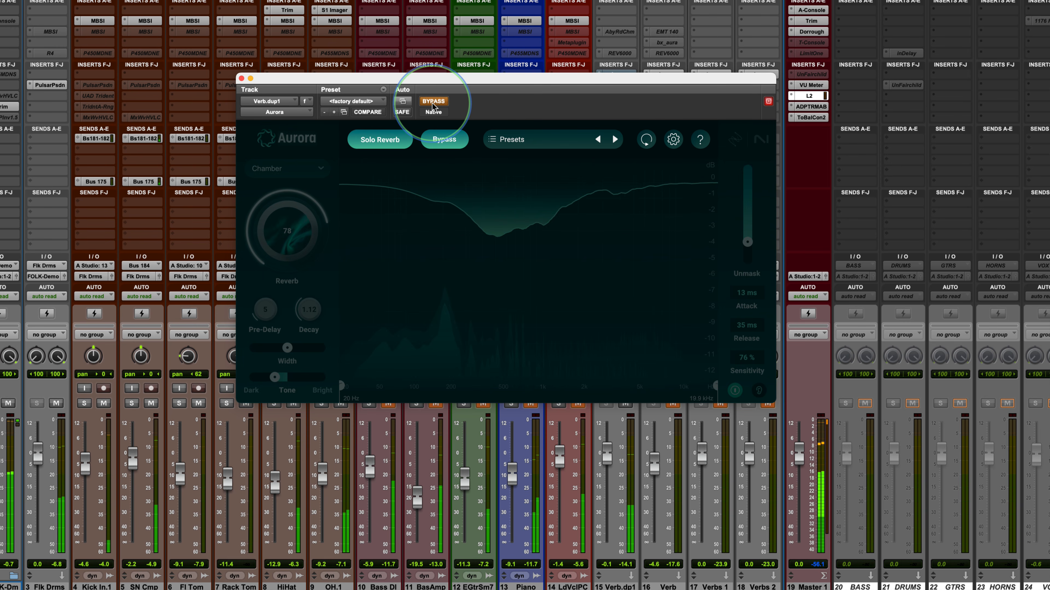
click(432, 103)
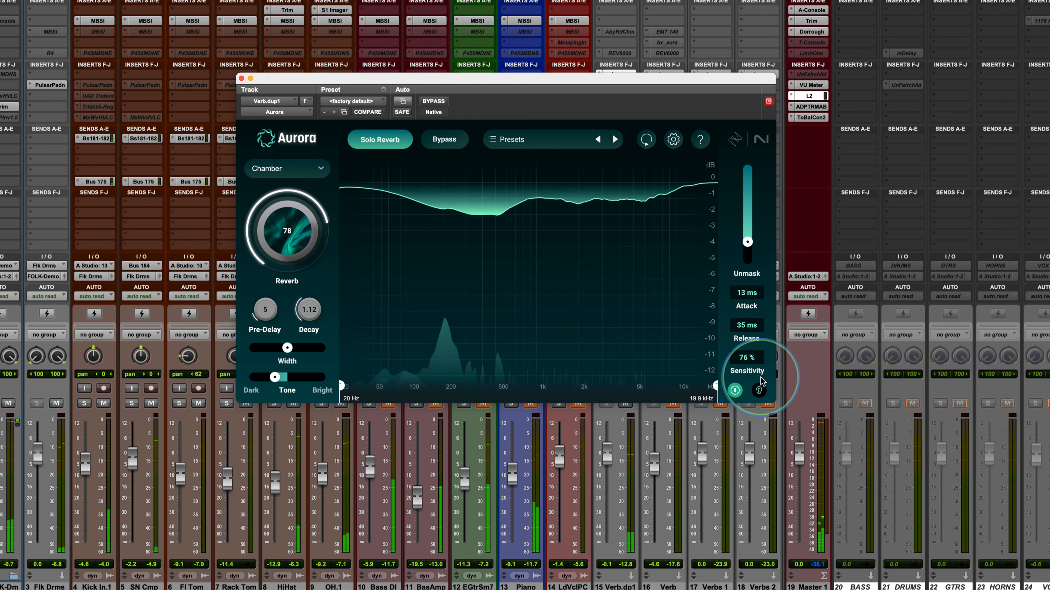
key(space)
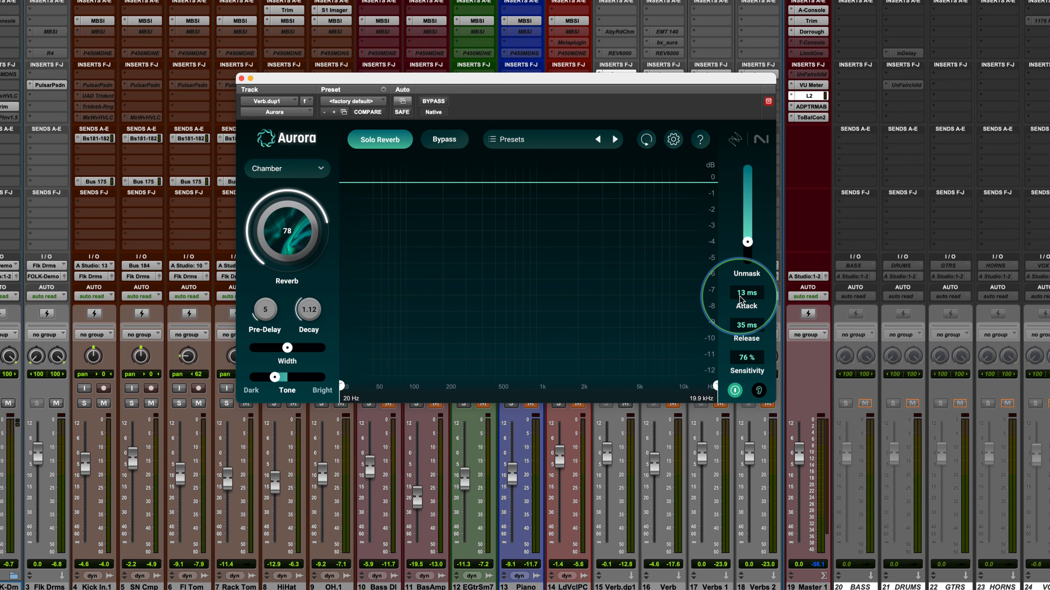
Step: Set the unmasking Attack to 7 ms and the Release to 29 ms while the session plays
drag(743, 296, 740, 337)
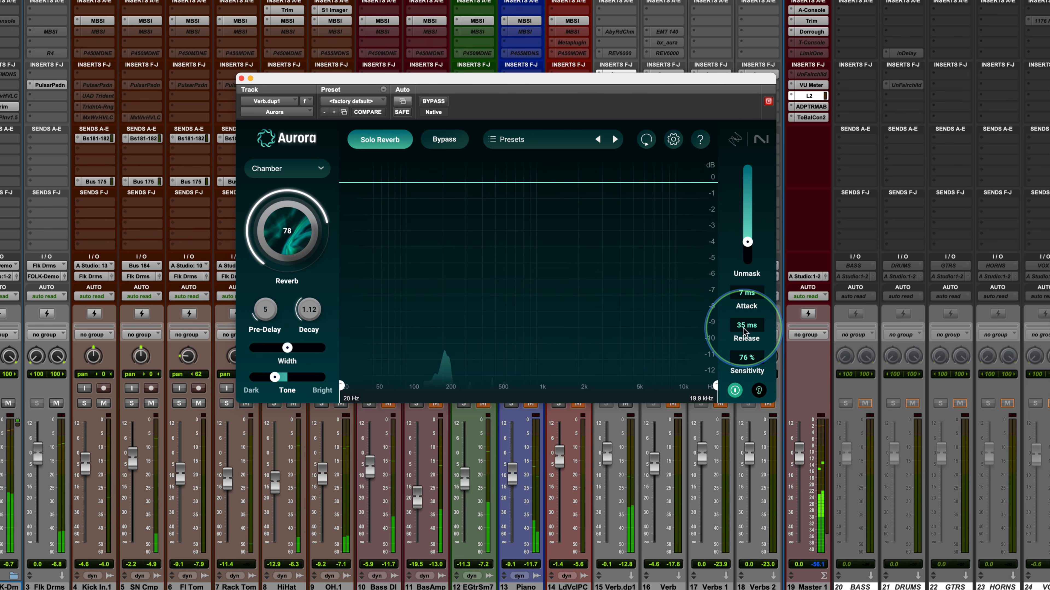
drag(743, 331, 743, 341)
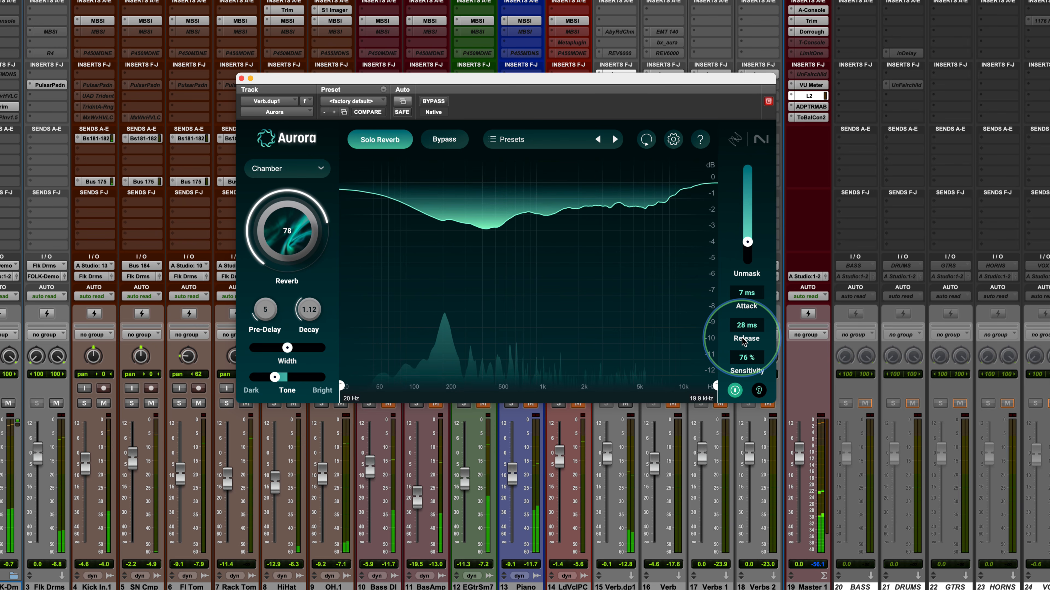
drag(742, 342, 743, 339)
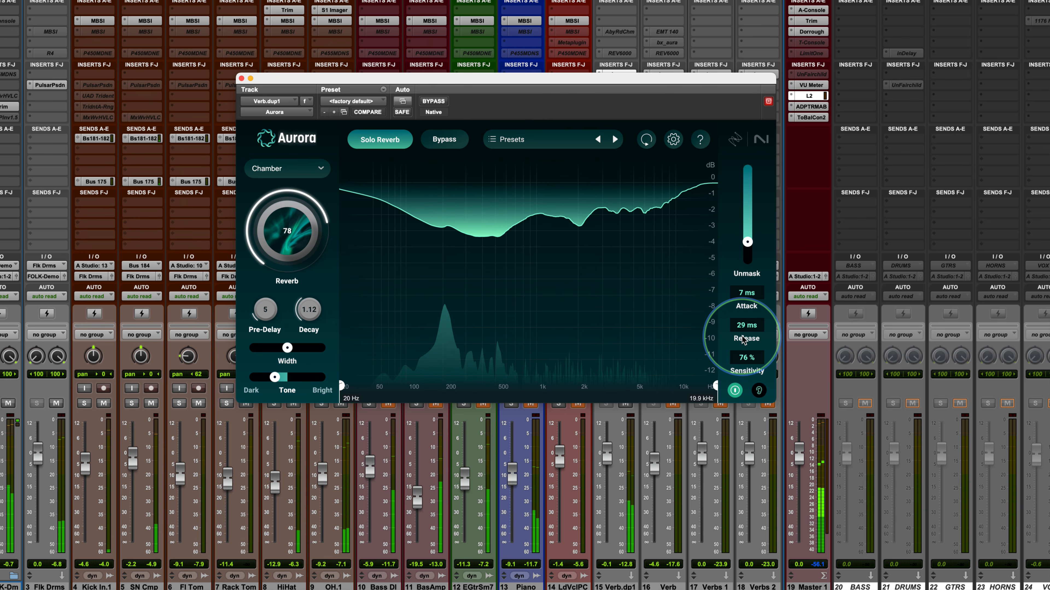
Step: Compare the reverb with unmasking off and on, and shorten the Decay to 0.75 seconds
click(735, 391)
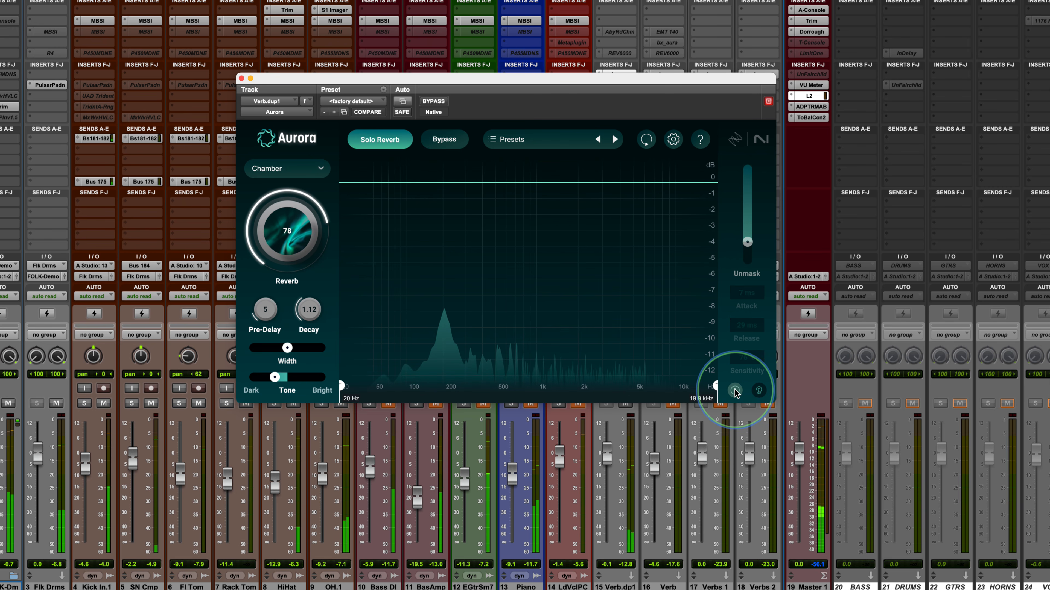
click(735, 391)
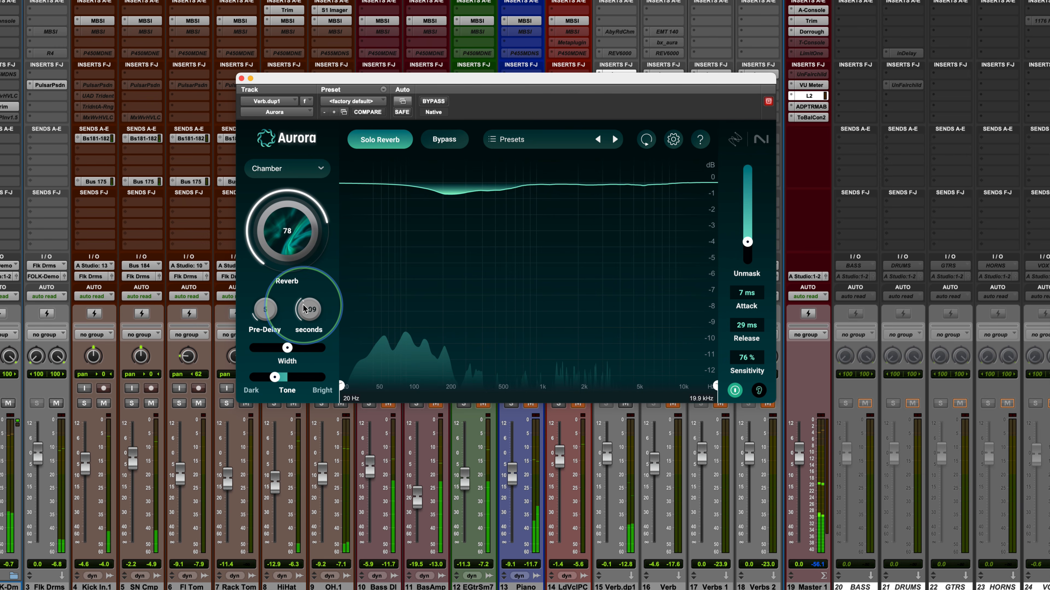
mouse_move(308, 306)
mouse_down()
mouse_move(298, 340)
mouse_move(306, 303)
mouse_up()
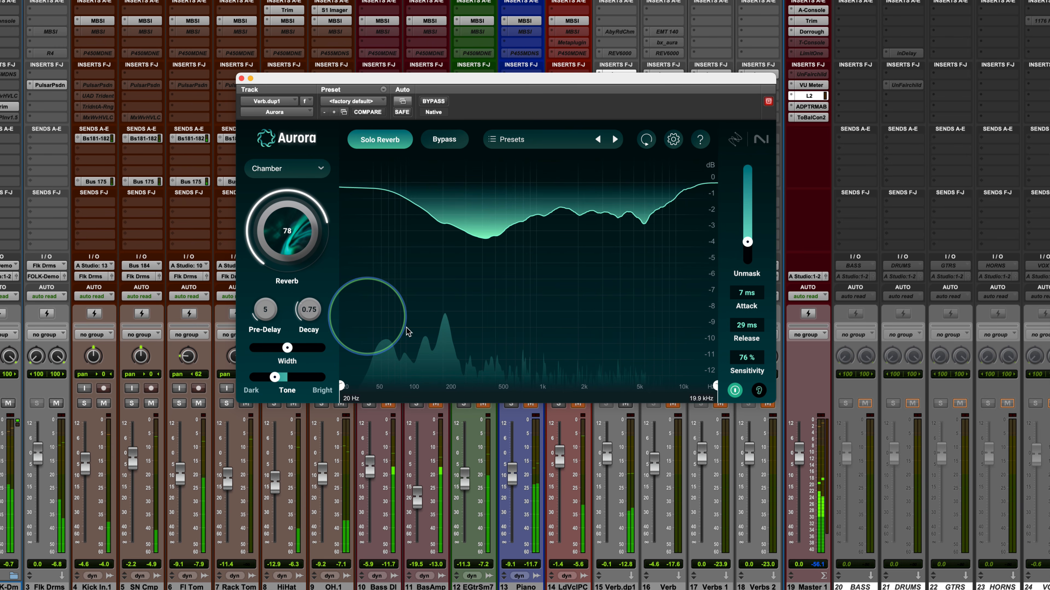
Step: Compare the 0.75-second Chamber reverb without and with unmasking, and lower the Unmask amount slightly
click(735, 391)
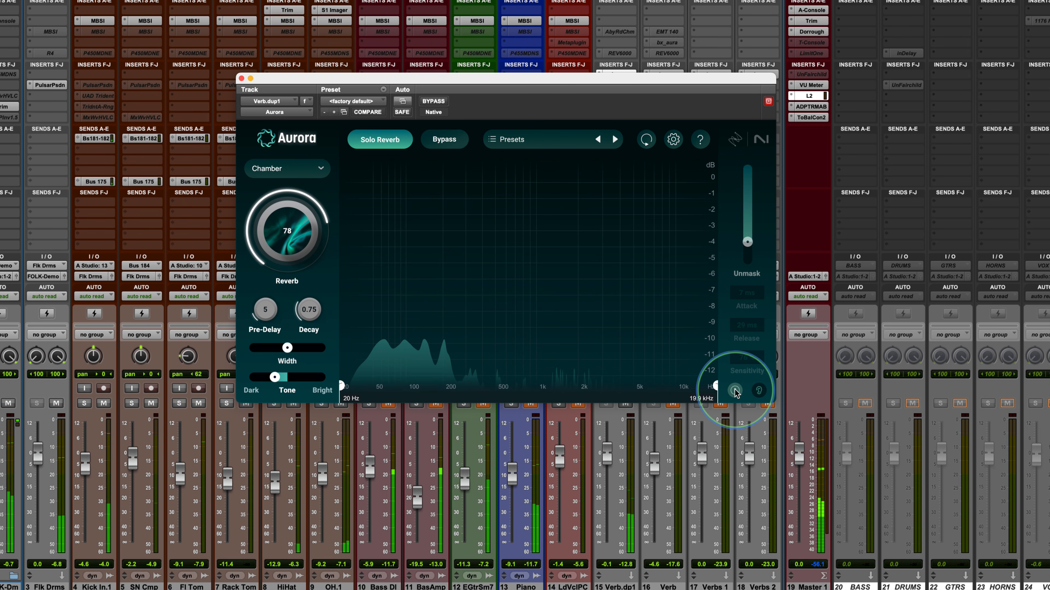
click(735, 391)
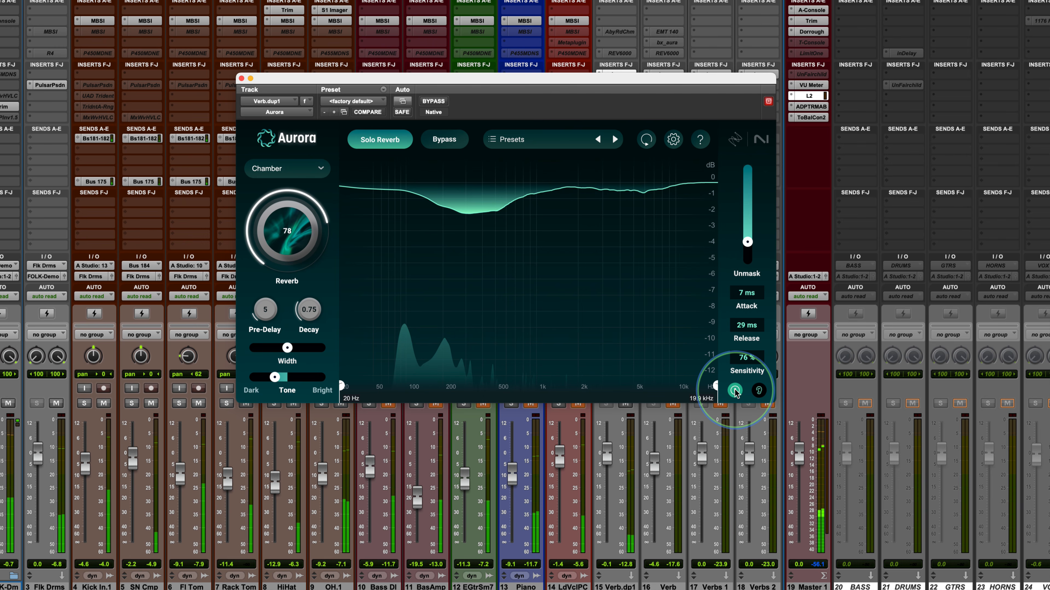
drag(748, 242, 749, 237)
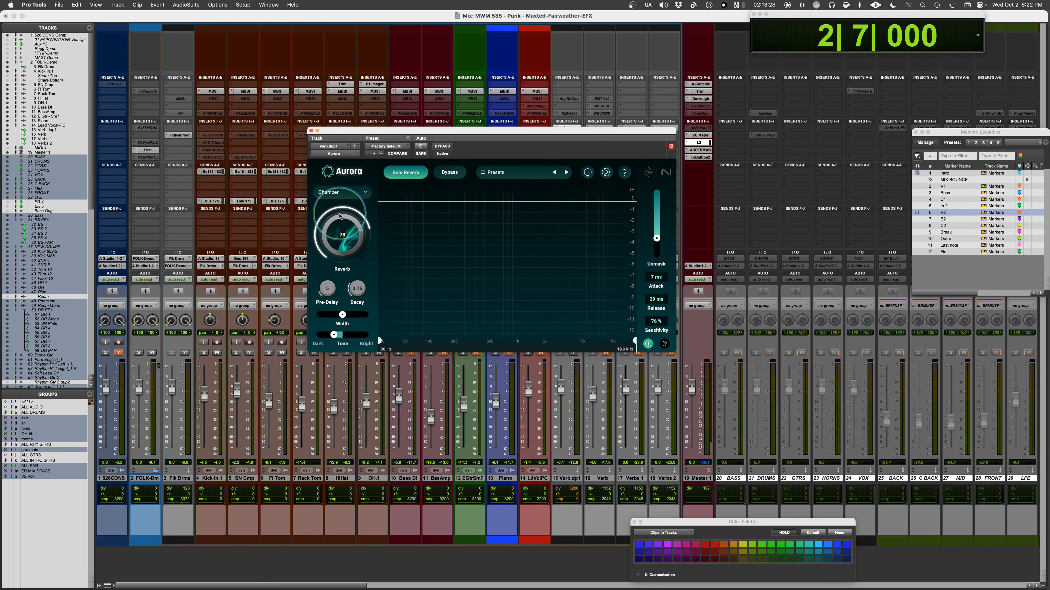
Step: Close Aurora and open Seventh Heaven Professional on the Verb.dup1 track, taking it out of bypass
click(311, 130)
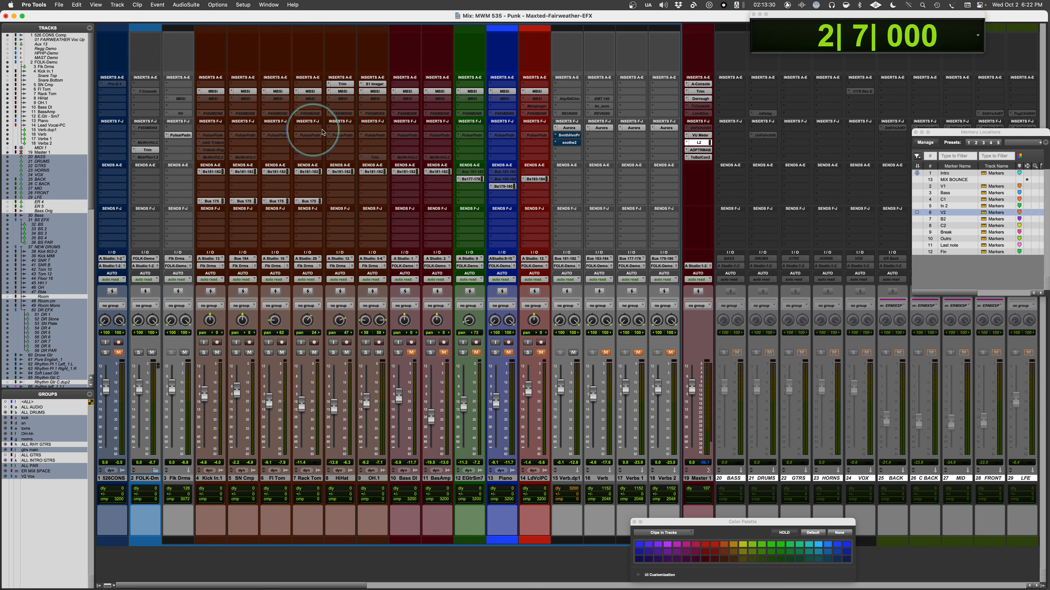
click(570, 135)
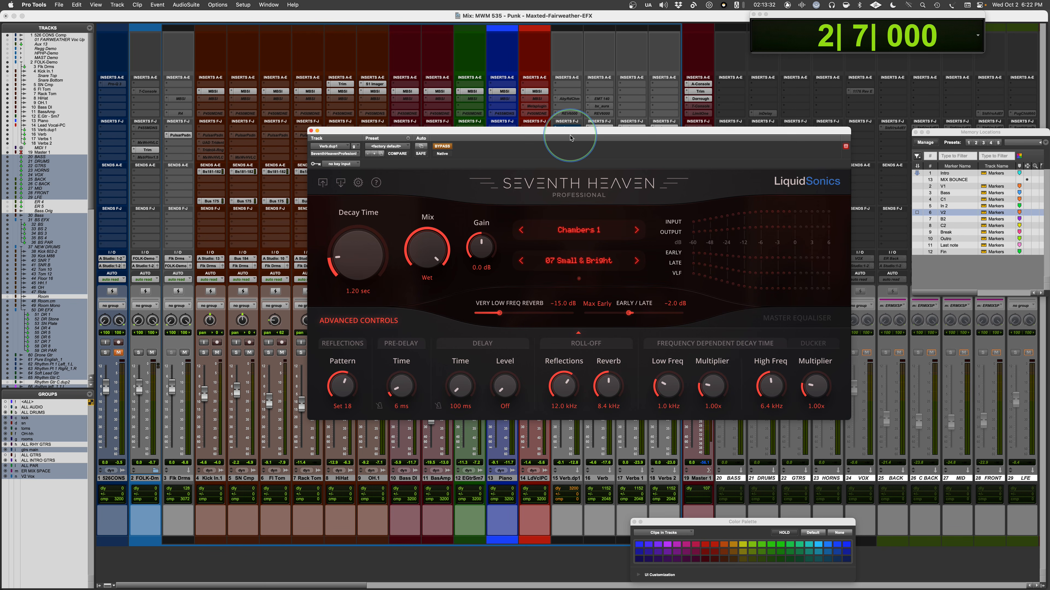
drag(537, 129, 450, 121)
click(359, 137)
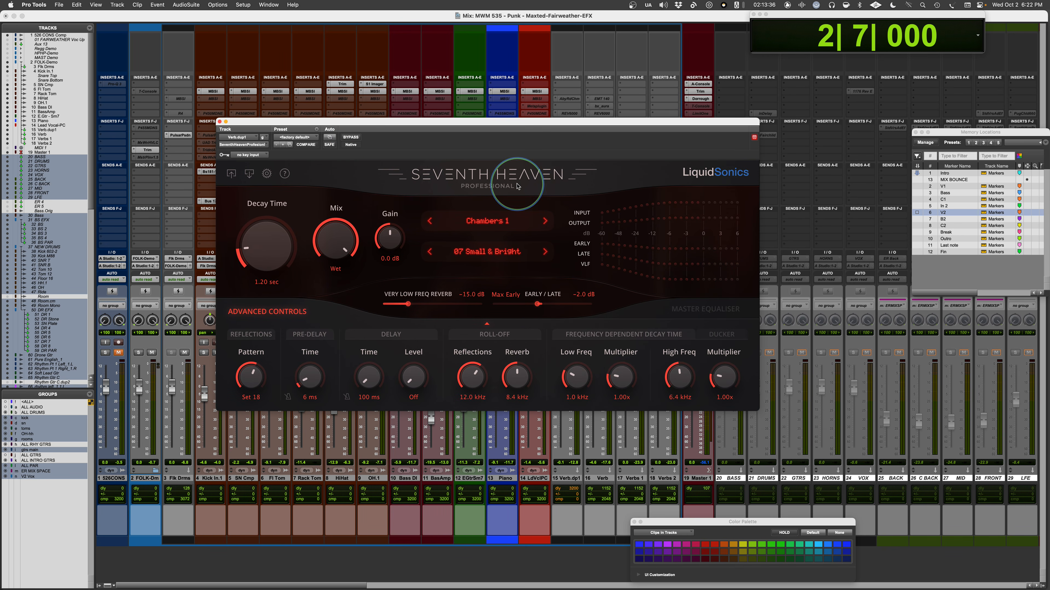
Step: Move the Seventh Heaven window clear of the faders and audition its Chambers 1 Small & Bright reverb
drag(483, 123, 431, 56)
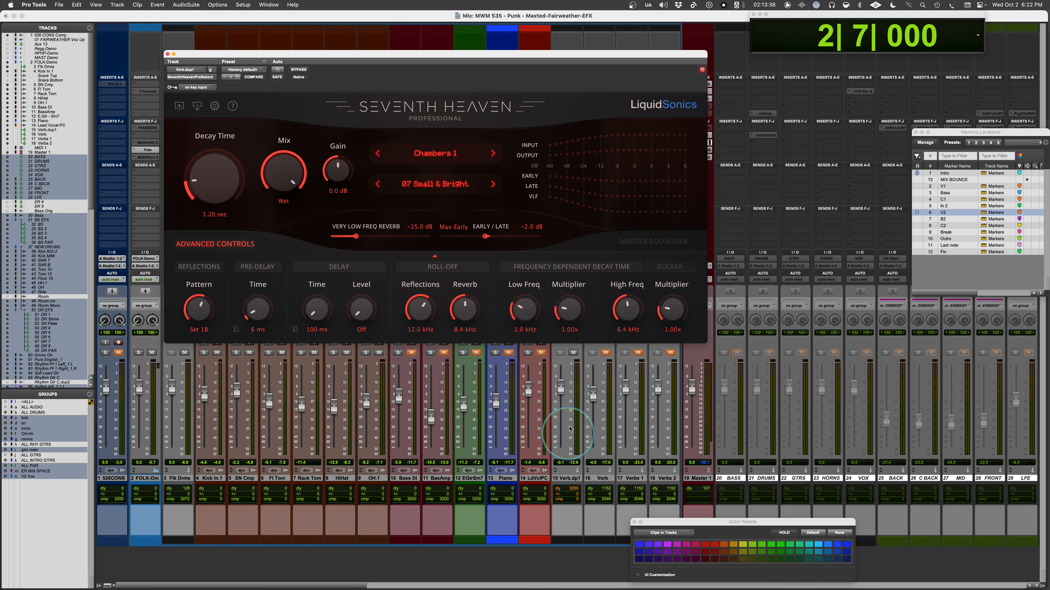
key(space)
drag(560, 388, 560, 389)
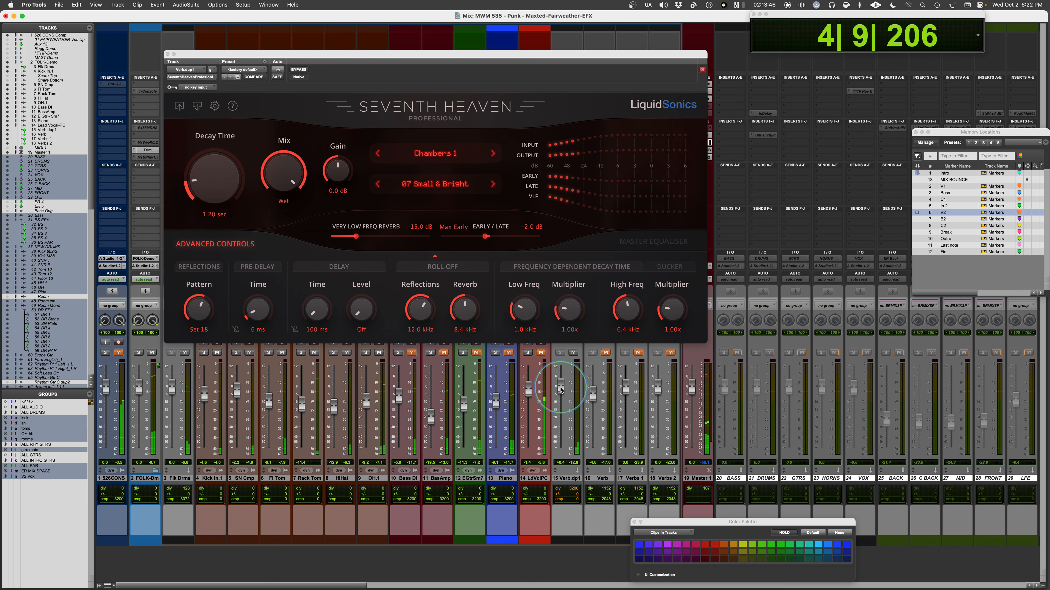
key(space)
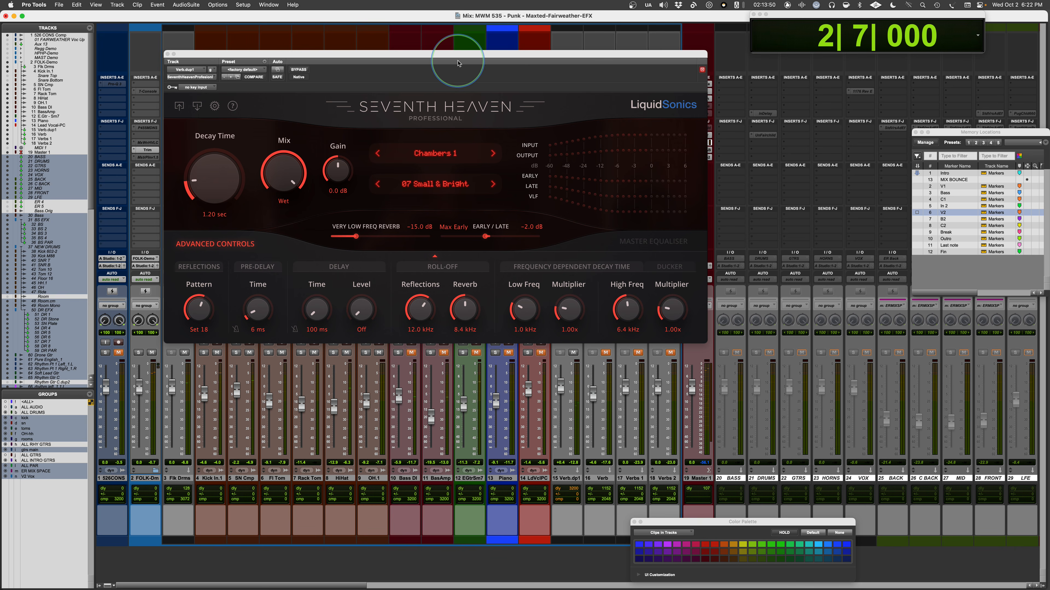
Step: Open the soothe2 plugin on the Verb.dup1 track and set its window size to large
drag(457, 55, 458, 140)
click(569, 143)
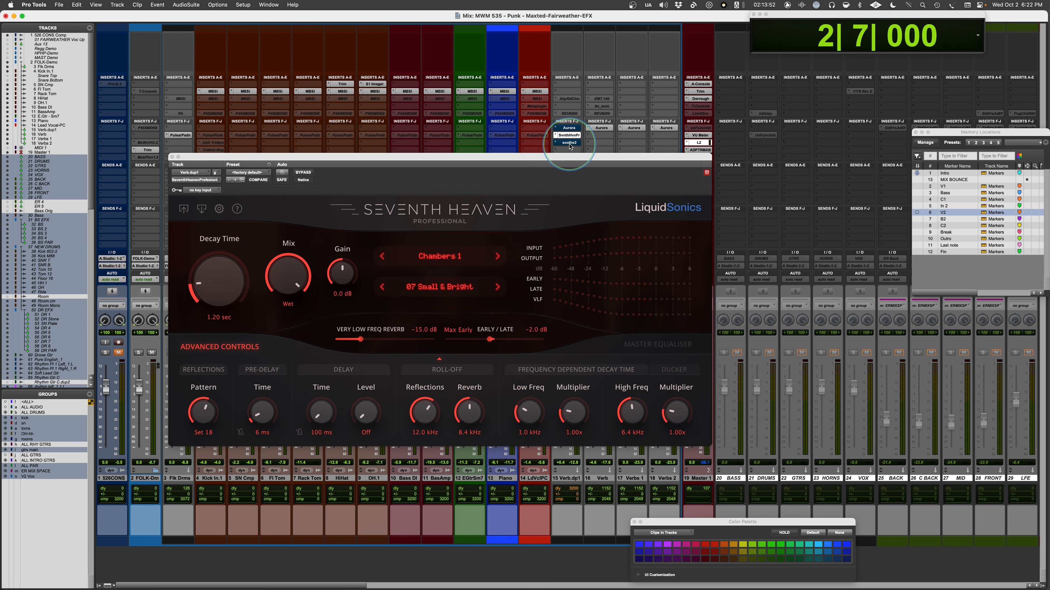
drag(507, 158, 583, 170)
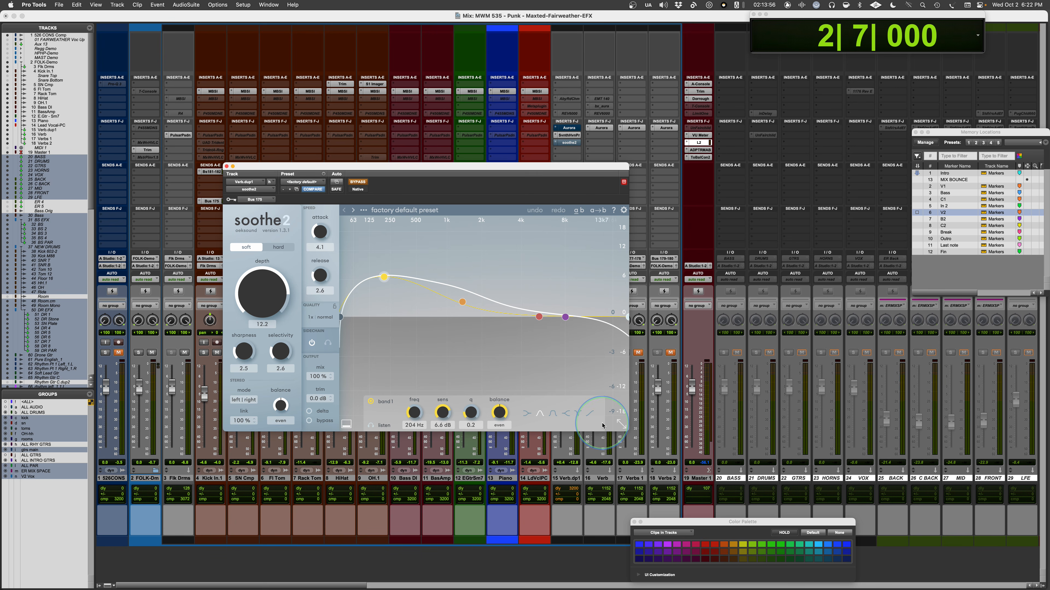
click(620, 423)
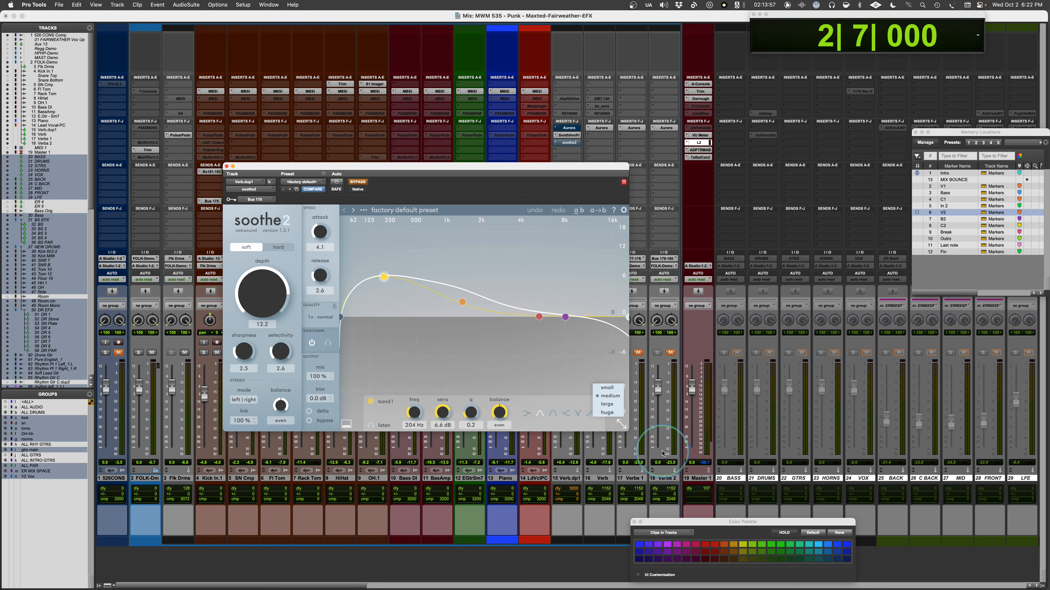
click(607, 404)
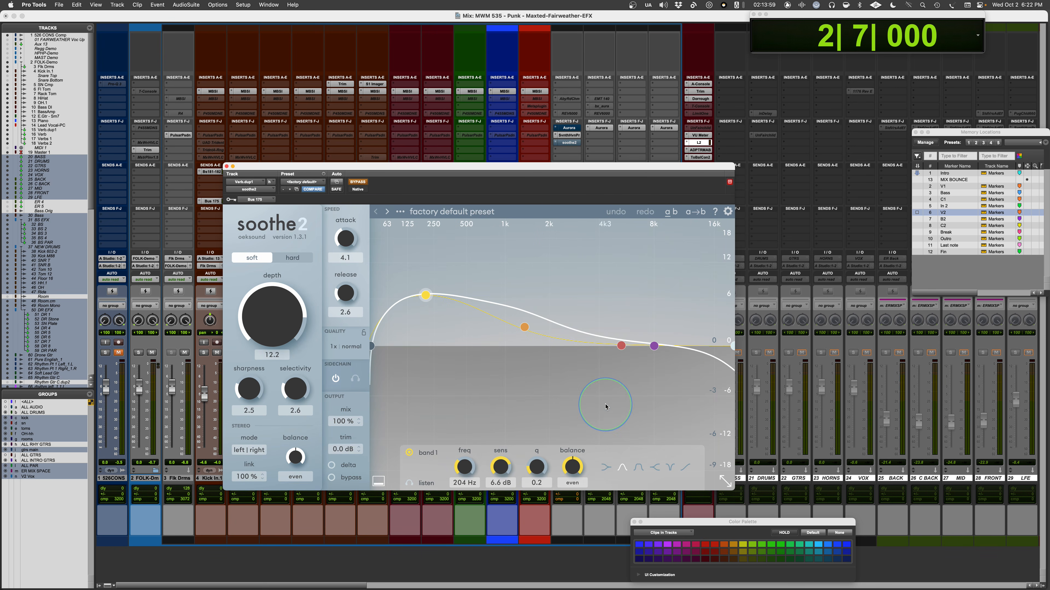
Step: Take soothe2 out of bypass on the Verb.dup1 track and play the mix, comparing the reverb with and without soothe2
super+click(569, 142)
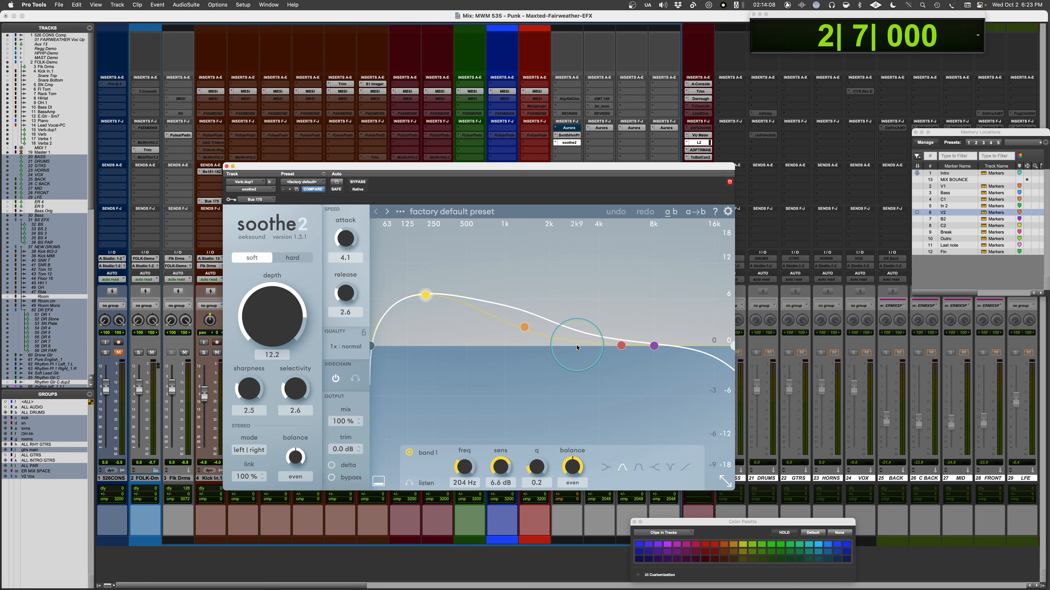
key(space)
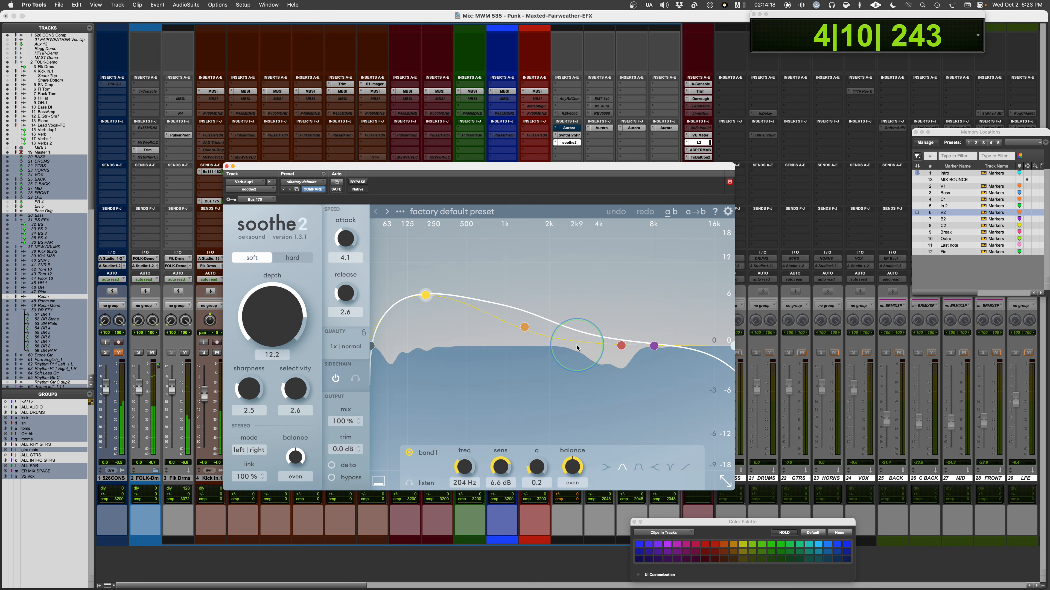
click(358, 182)
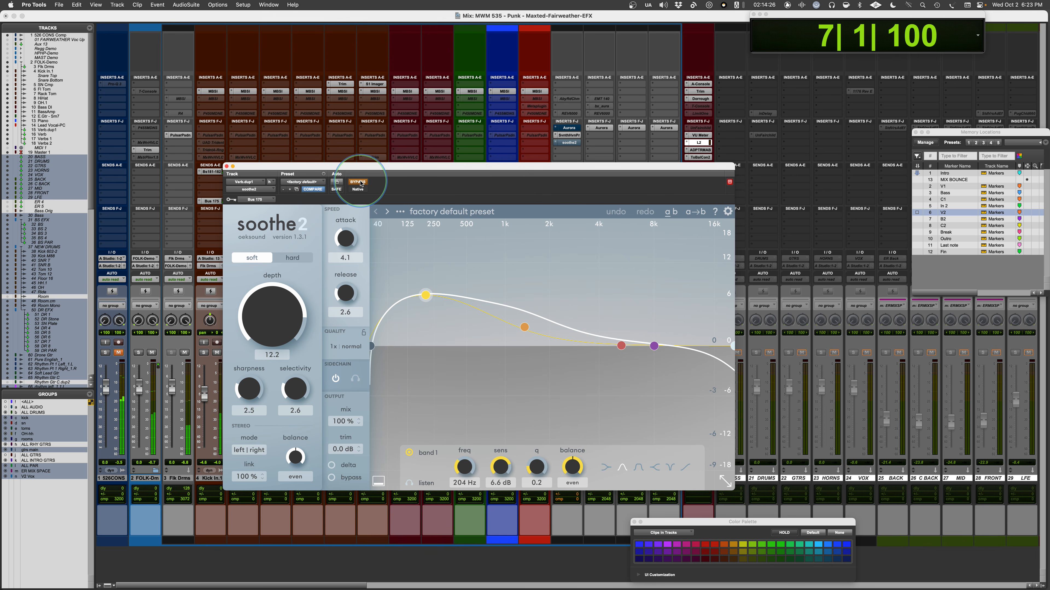
click(358, 182)
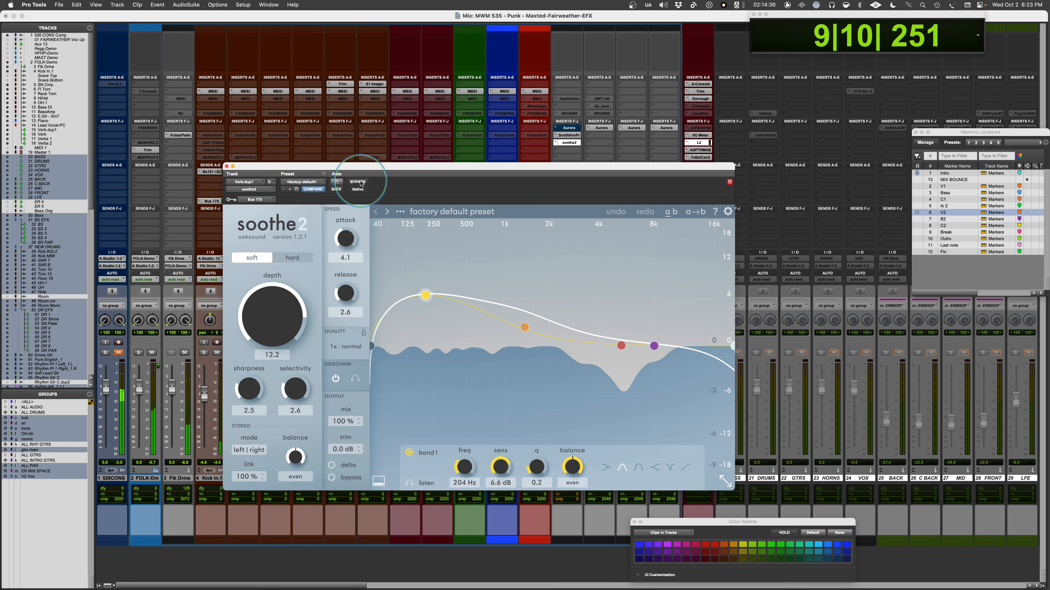
key(space)
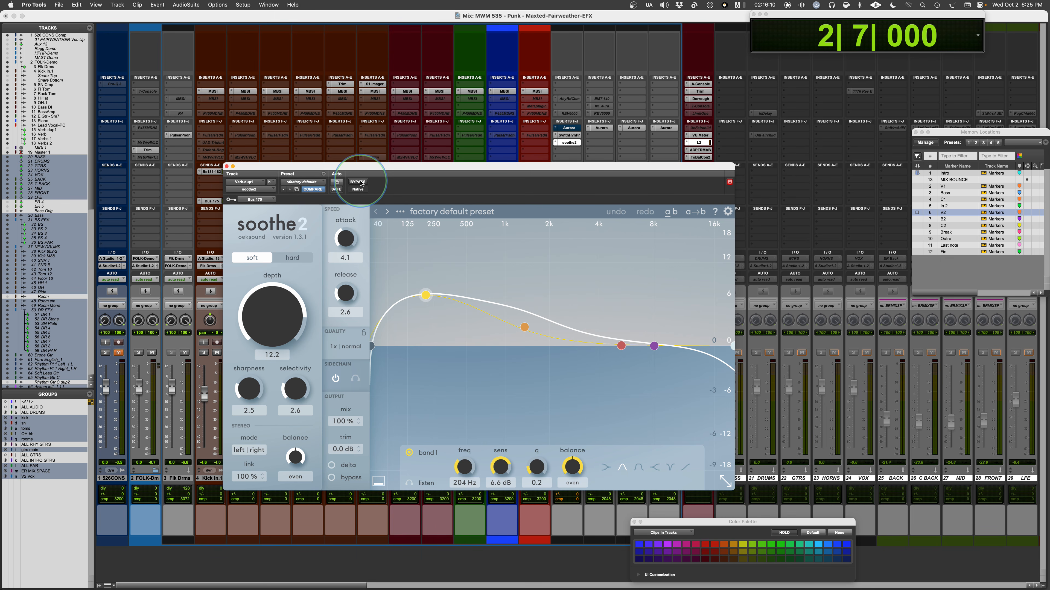
Step: Reopen Aurora on the Verb.dup1 track and take it out of bypass
click(569, 128)
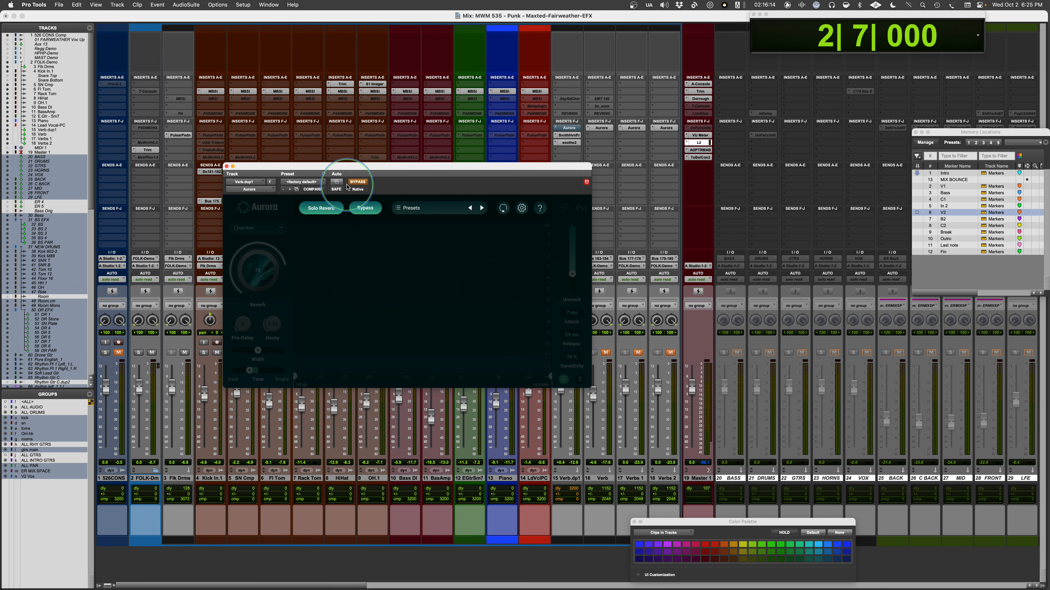
click(359, 182)
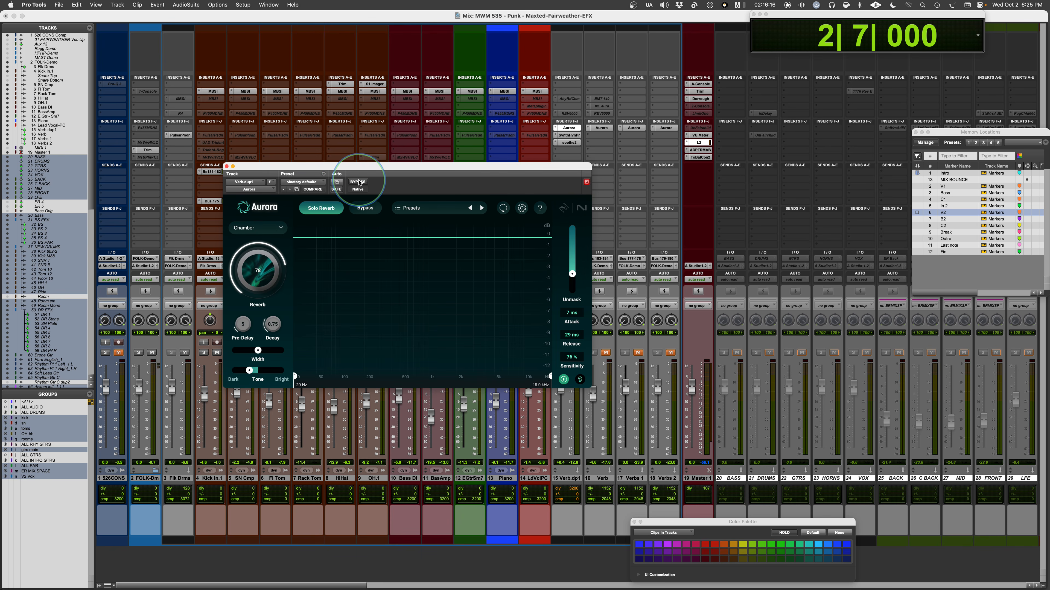